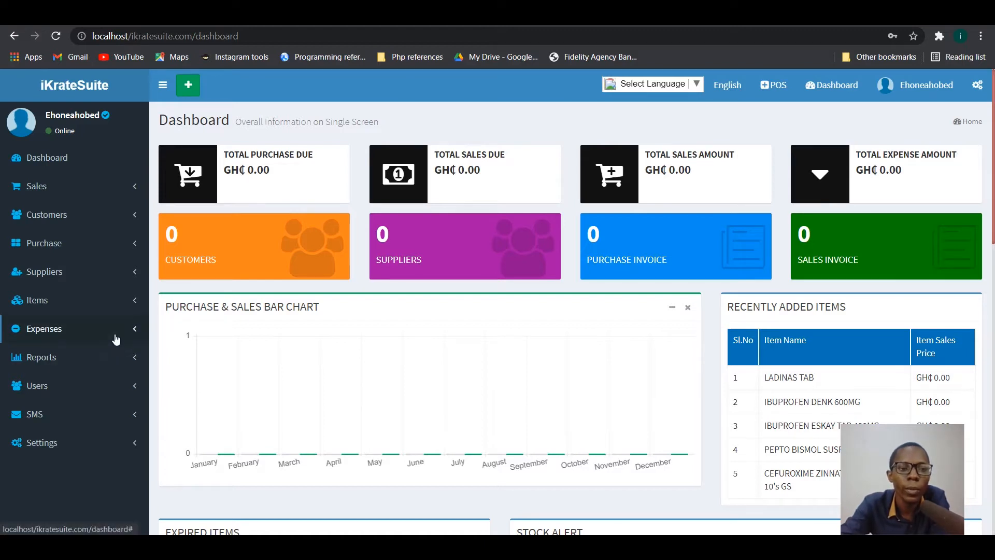
- Open the form for adding a new expense
click(116, 339)
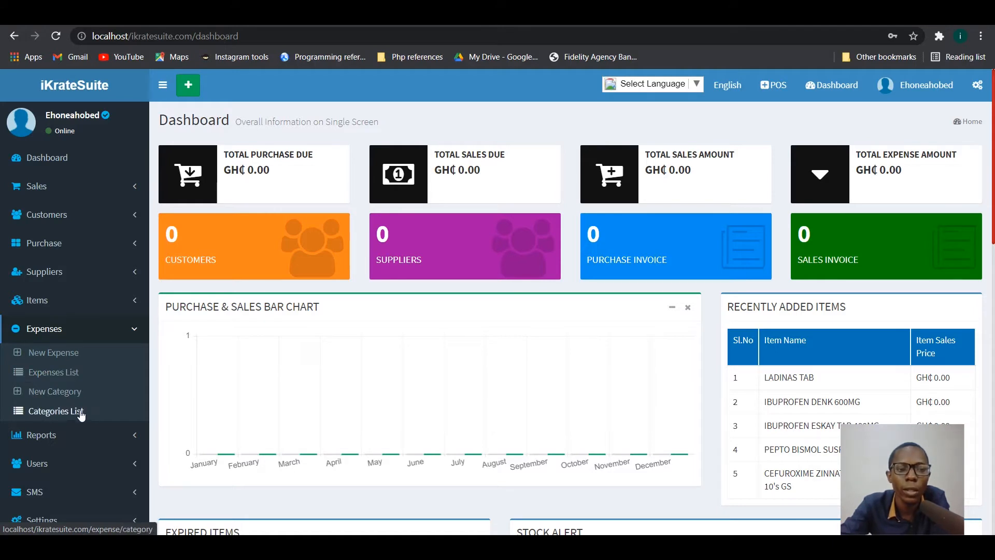
click(63, 357)
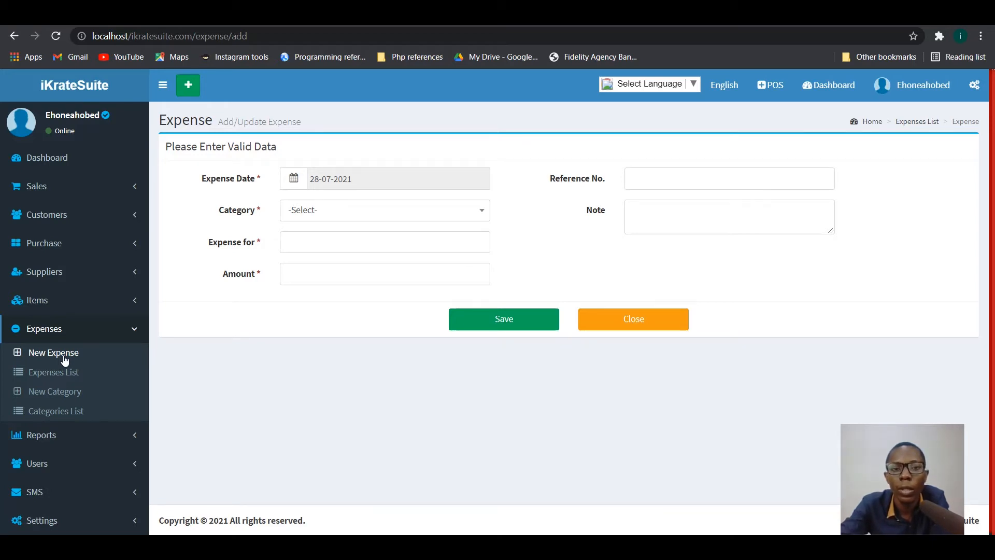
- Examine the new expense form's fields and the available expense categories
click(324, 244)
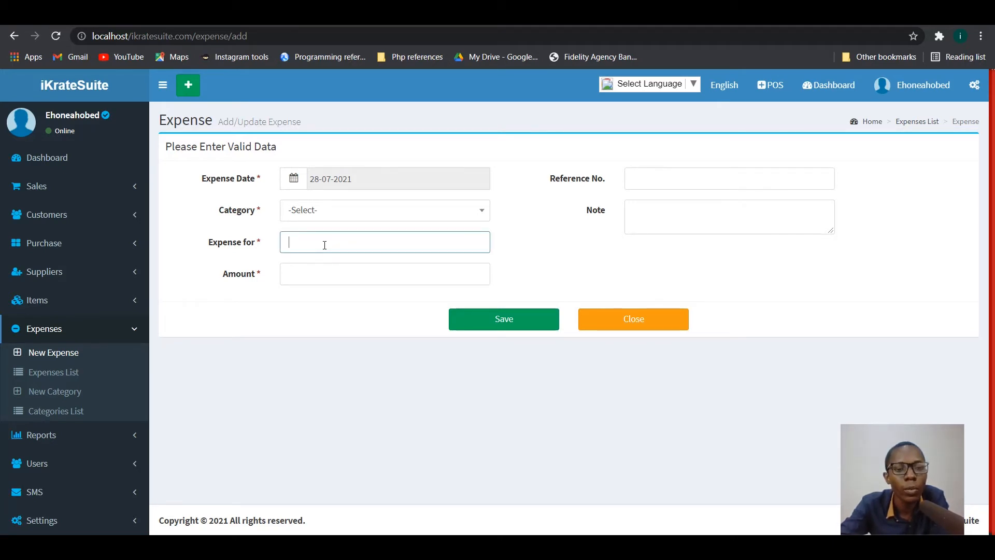
click(351, 275)
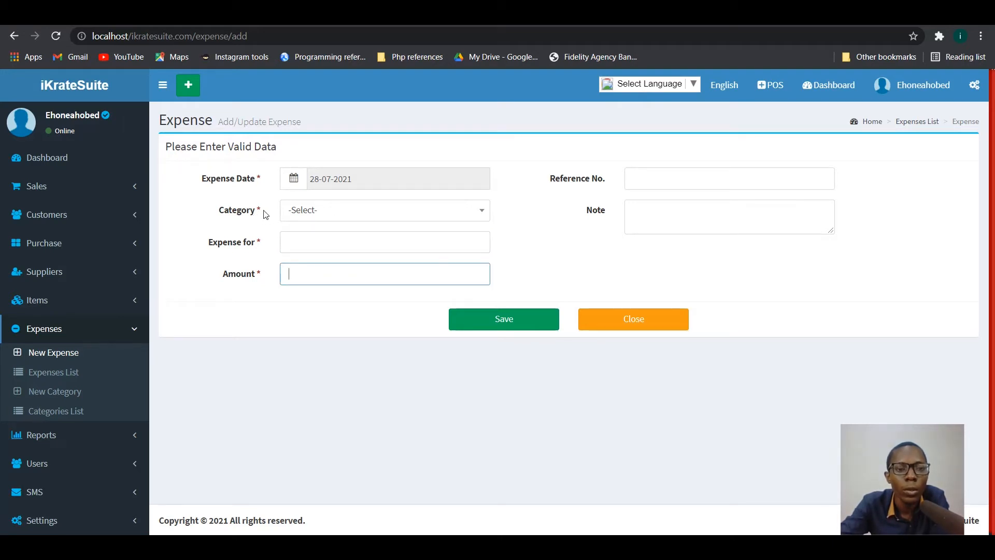
drag(262, 211, 213, 205)
click(317, 210)
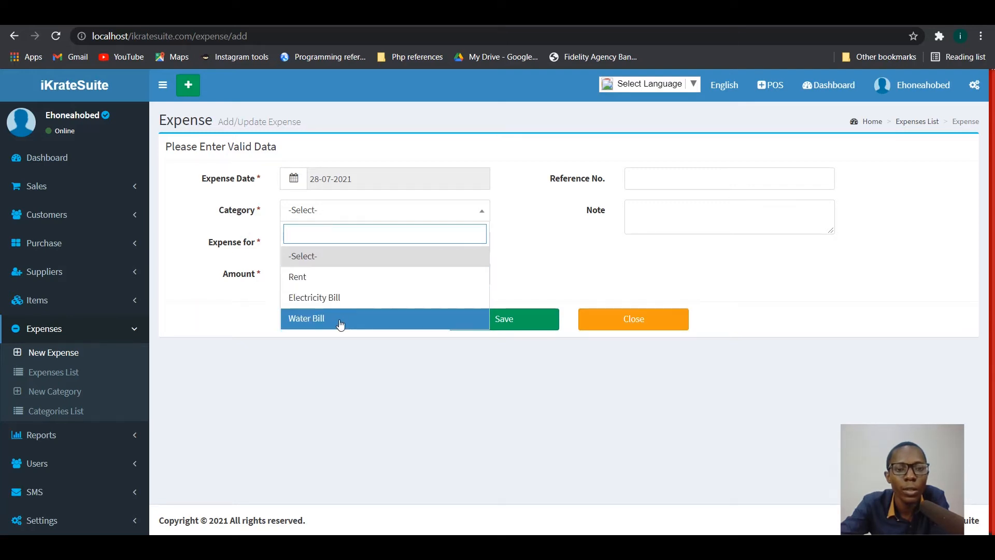
click(530, 257)
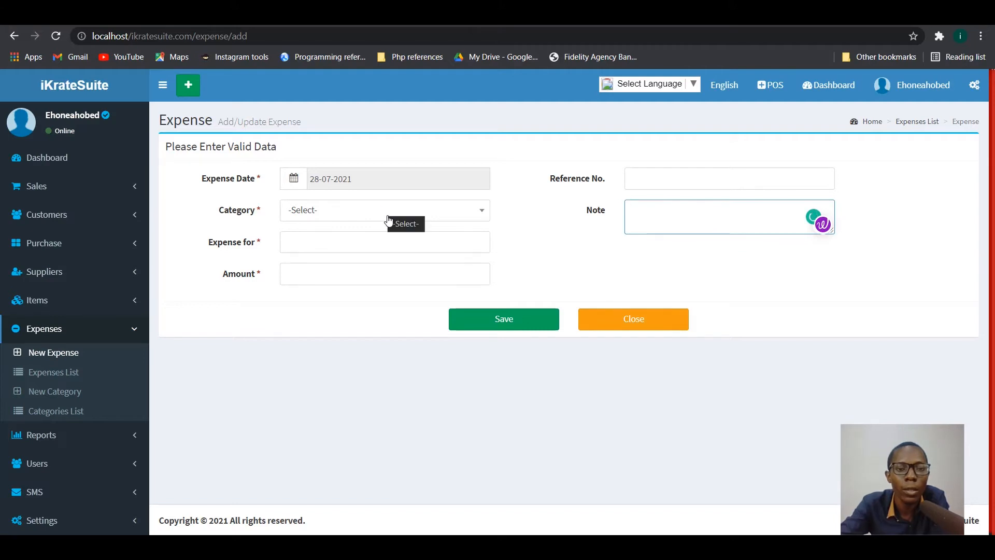
click(390, 214)
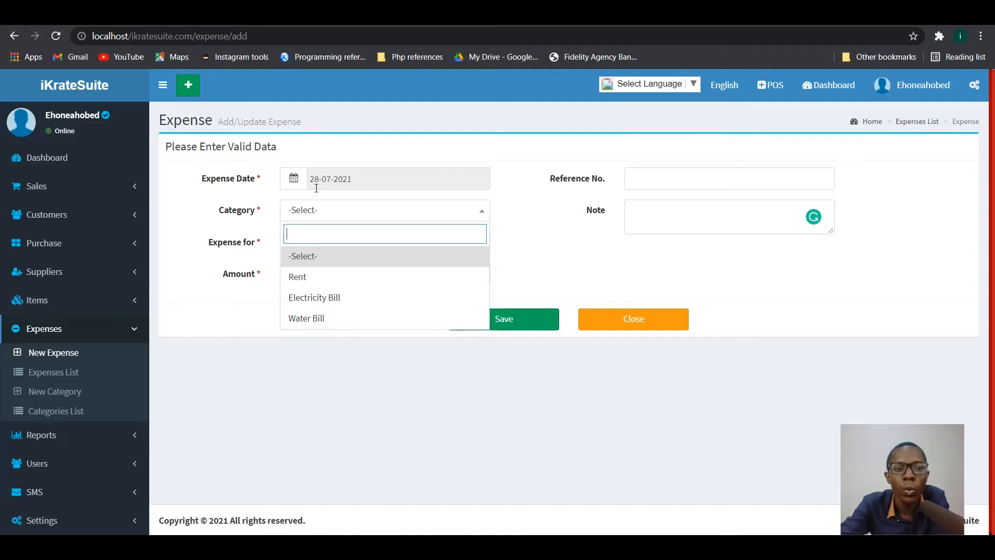
click(299, 185)
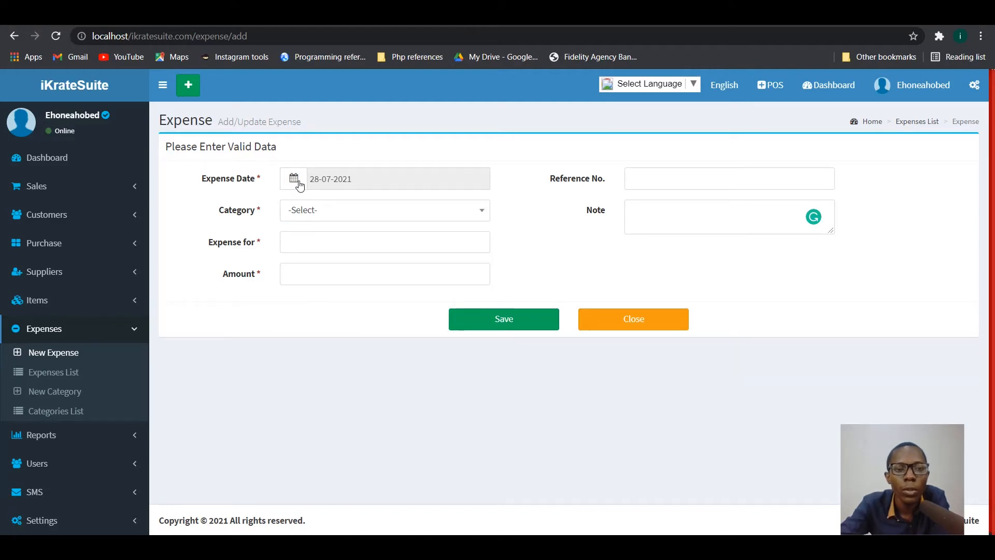
- Try 07-07-2021 and 30-07-2021 as the expense date and restore it to 28-07-2021
click(331, 184)
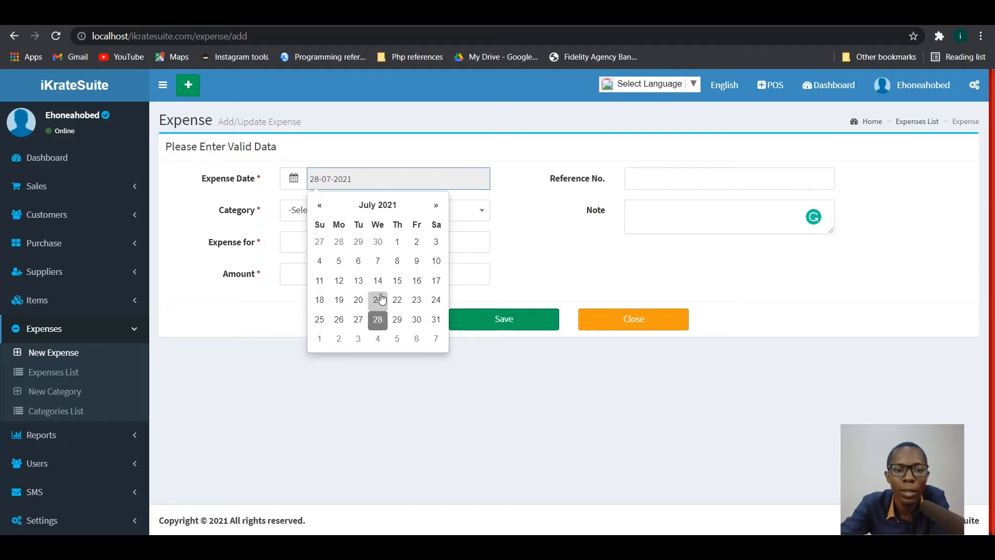
click(382, 262)
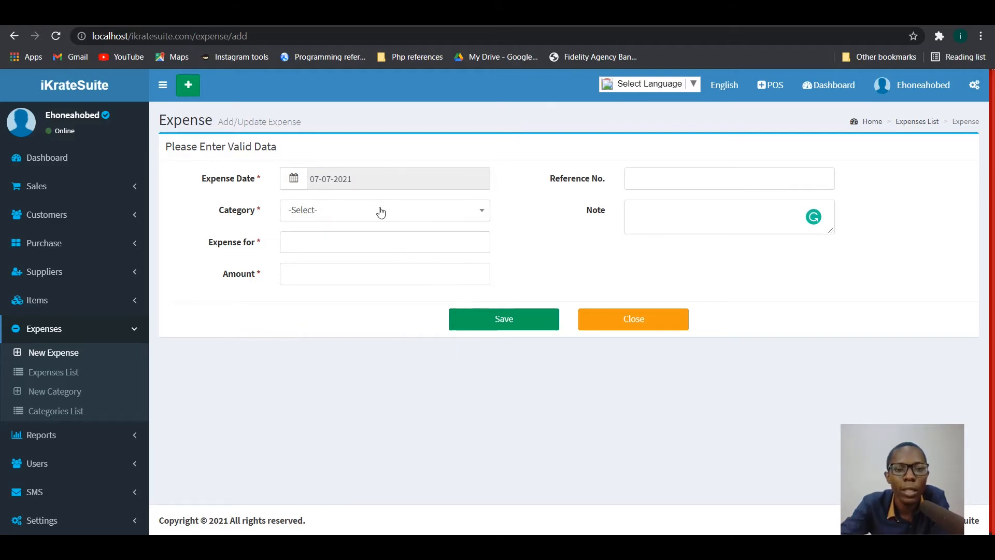
click(340, 179)
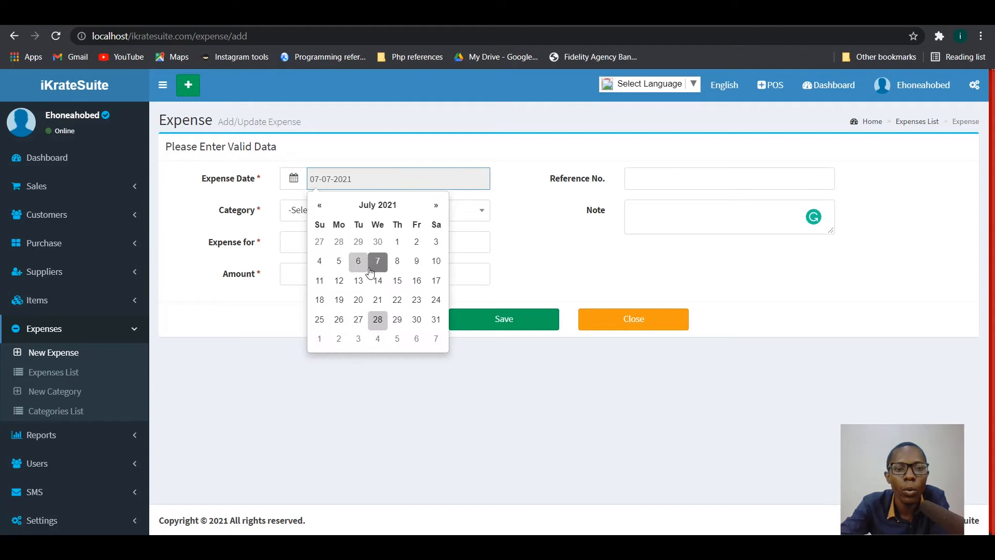
click(416, 320)
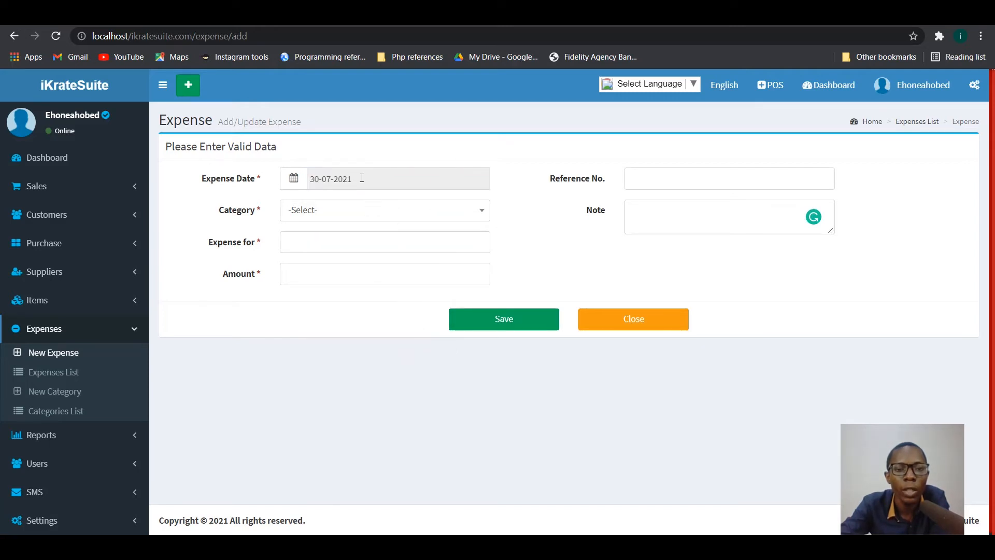
click(344, 182)
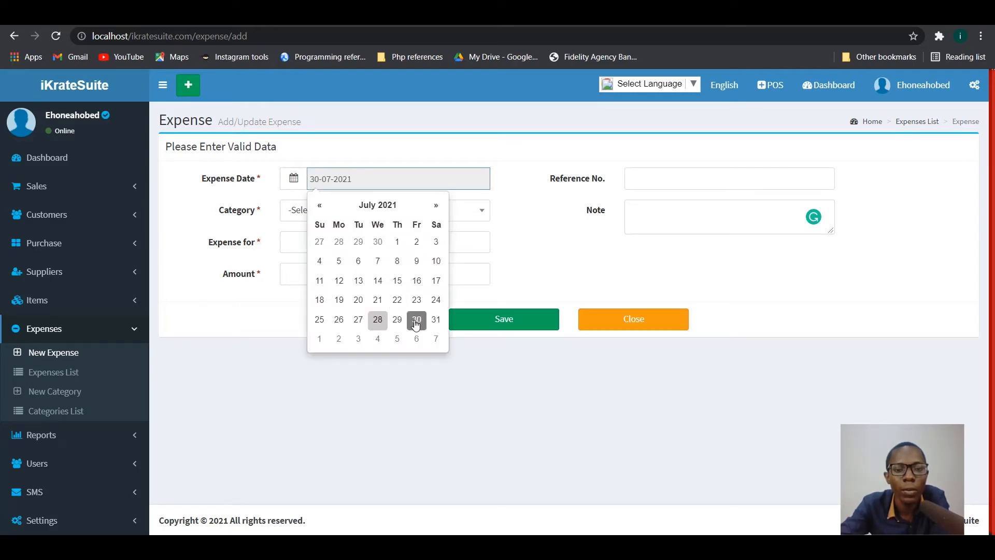
click(377, 319)
- Set the expense category to Rent and enter "2021 Office rent" as what the expense is for
click(329, 214)
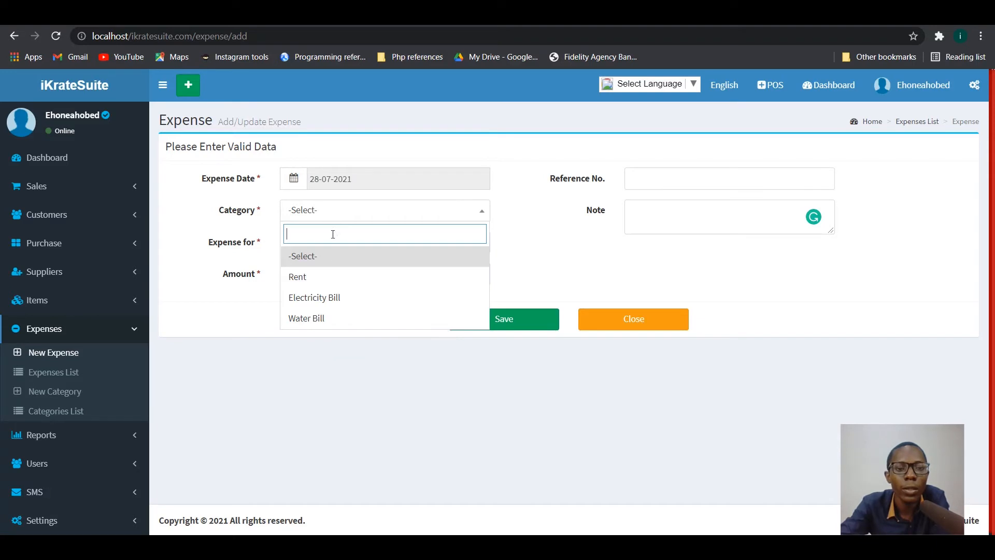
click(347, 284)
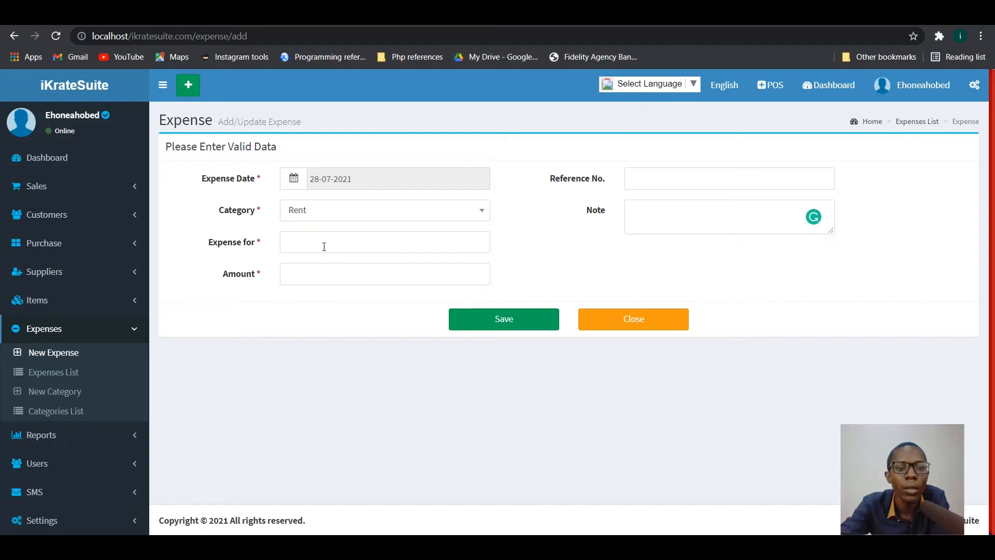
click(307, 243)
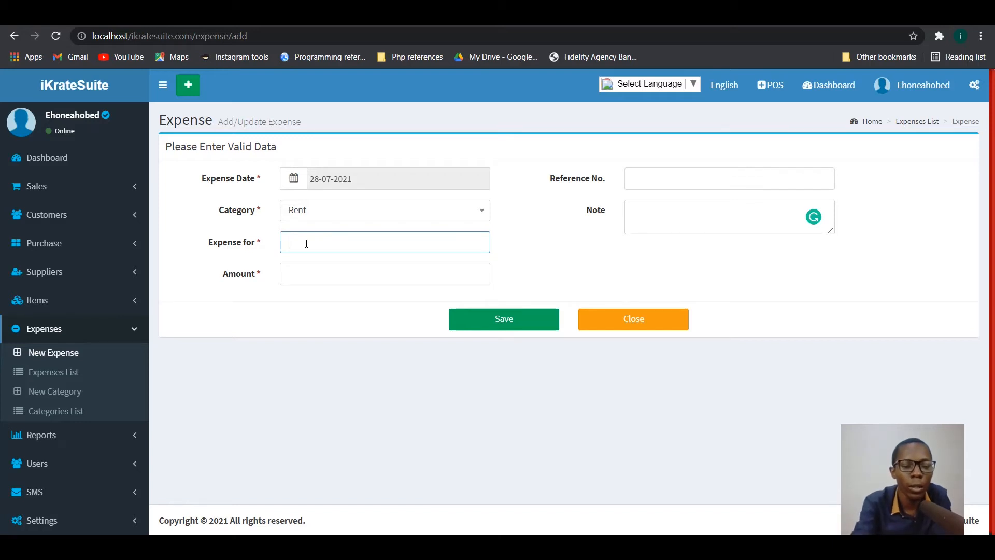
text(2021)
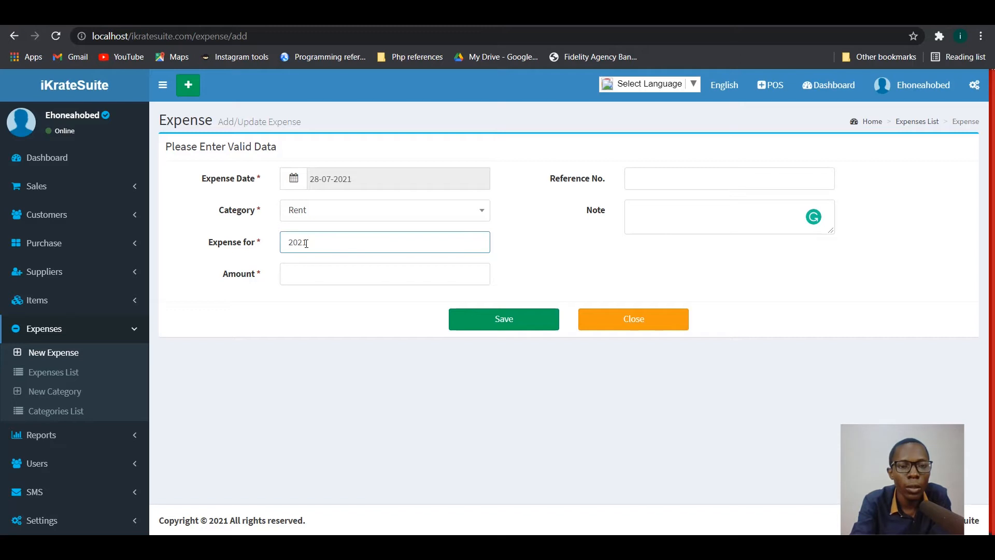
text(H)
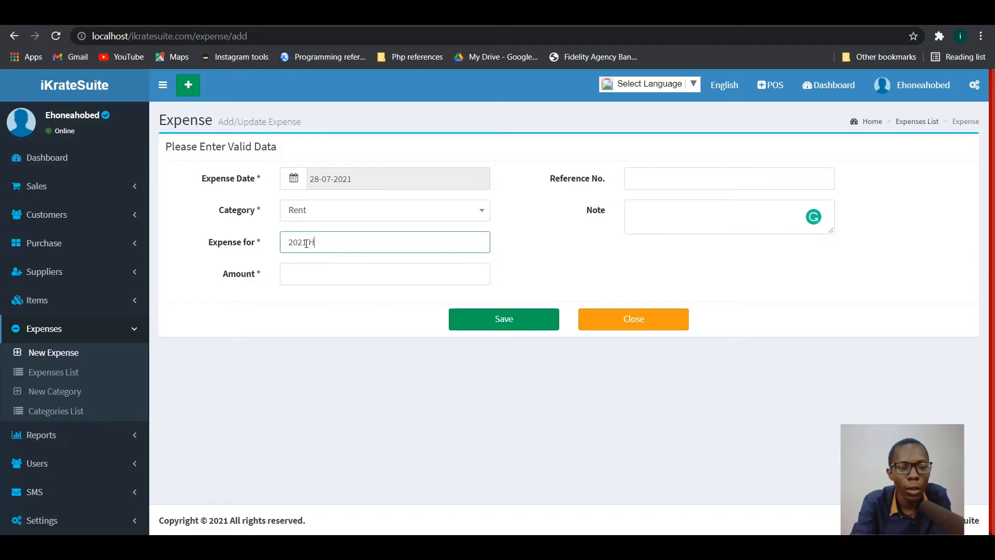
key(BackSpace)
text(O)
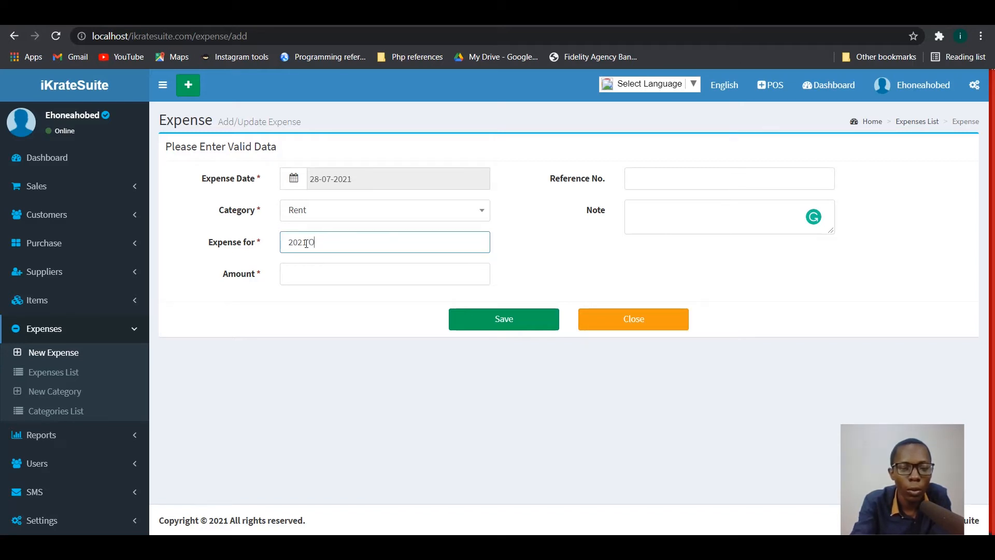
text(ffice rent)
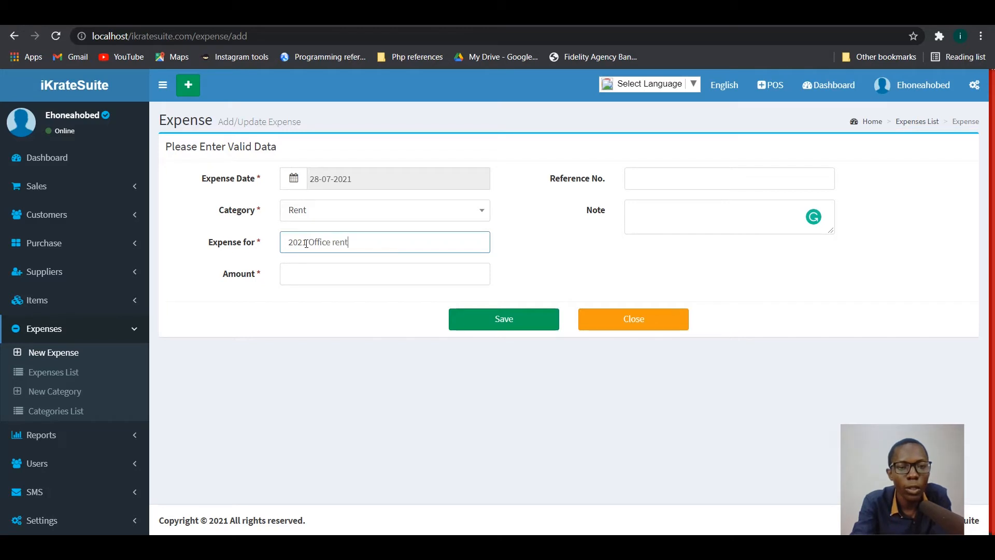
- Set the expense amount to 20000
click(307, 277)
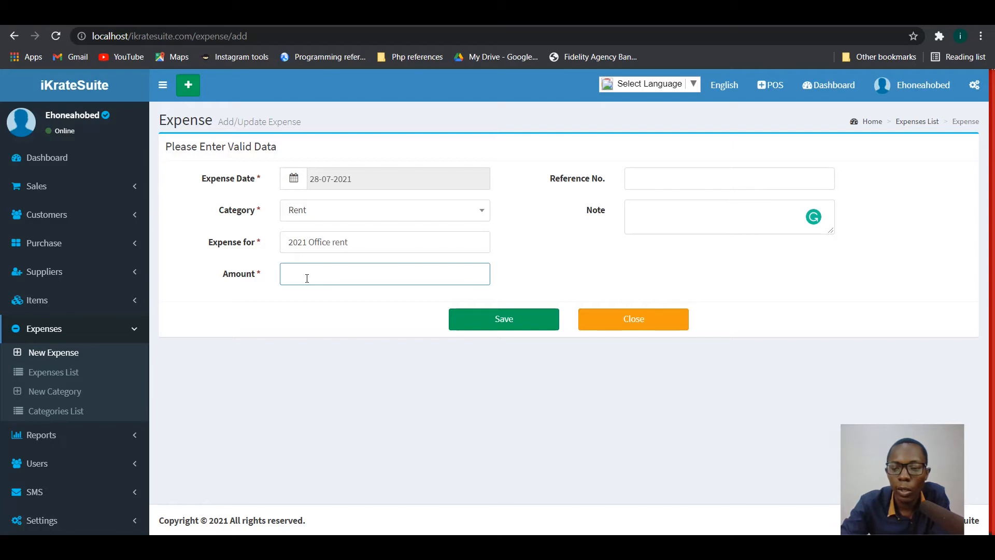
text(20)
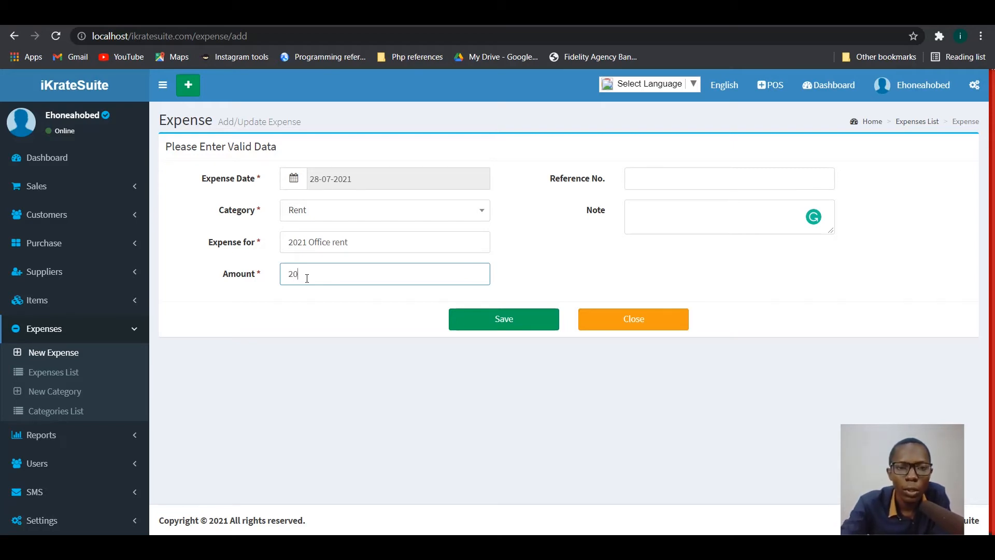
text(000)
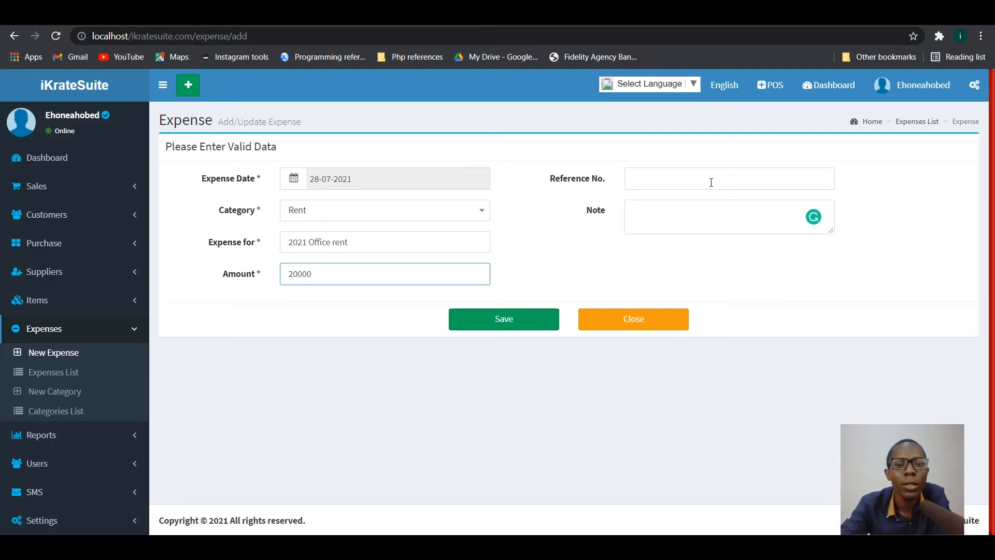
- Add the note "The outstanding balance to pay is 10,000ghc", leave the reference number empty, and save the expense record
click(668, 182)
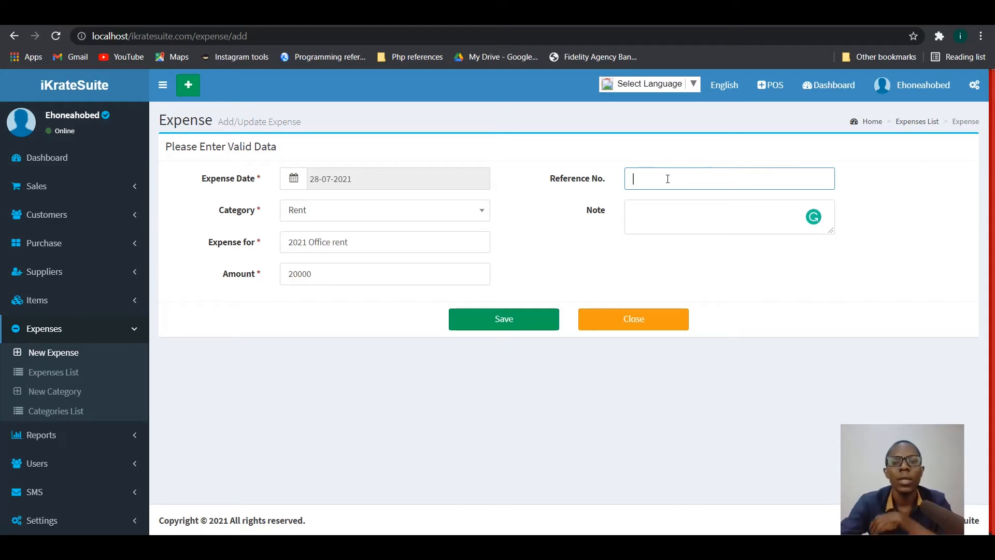
click(683, 217)
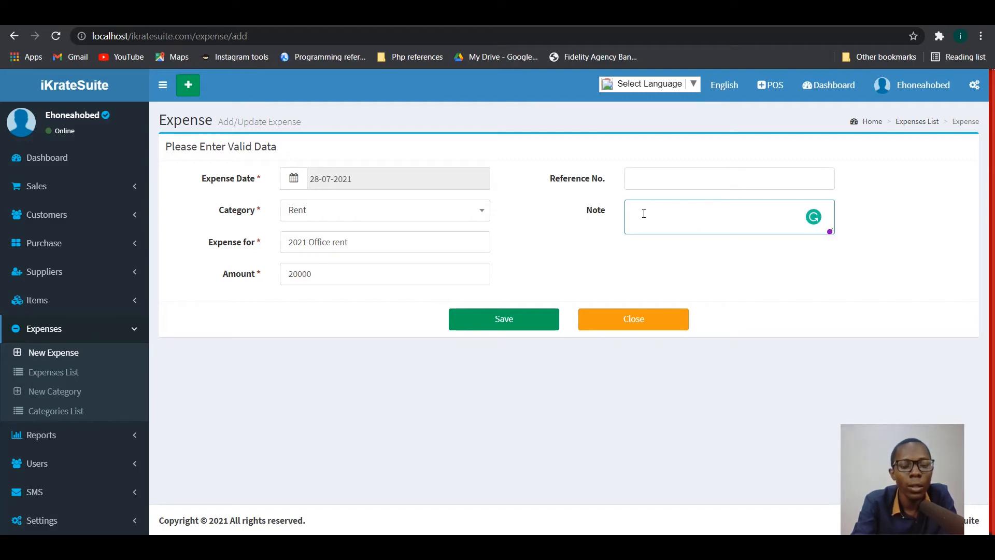
text(The o)
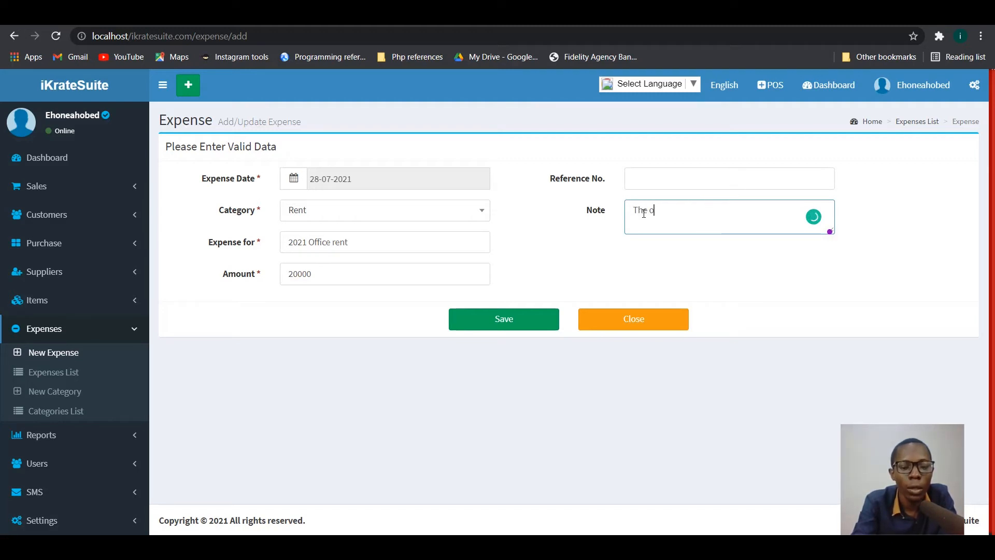
text(utstanding )
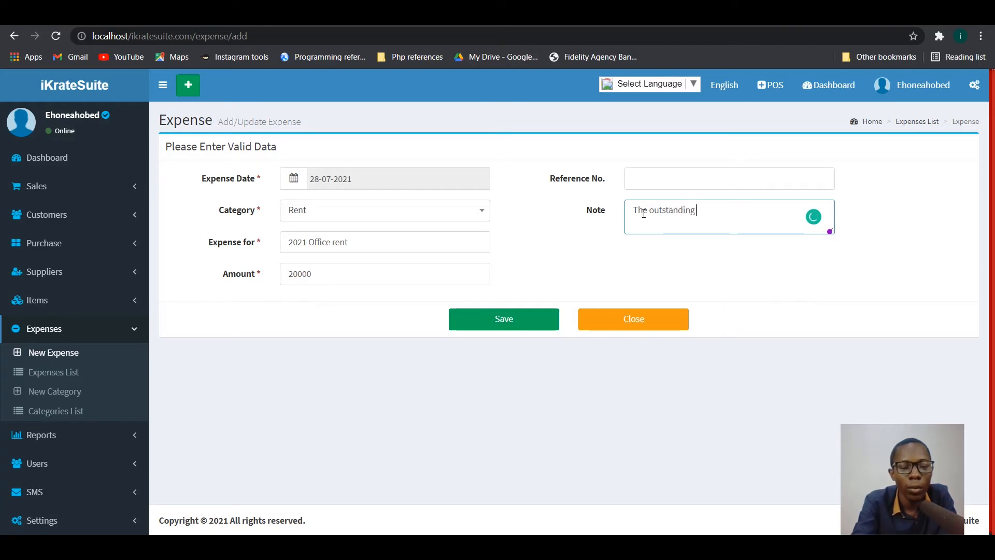
text(balance to )
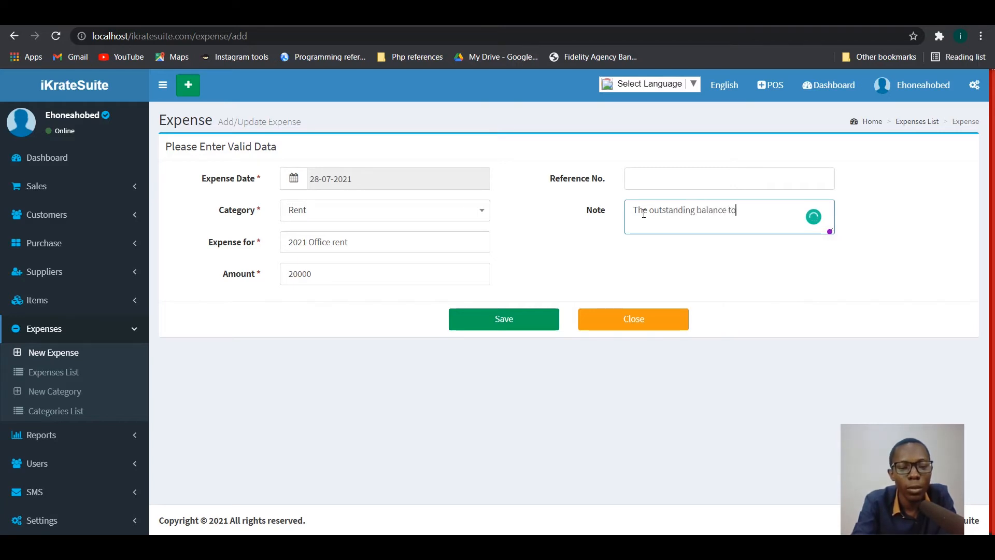
text(pay is)
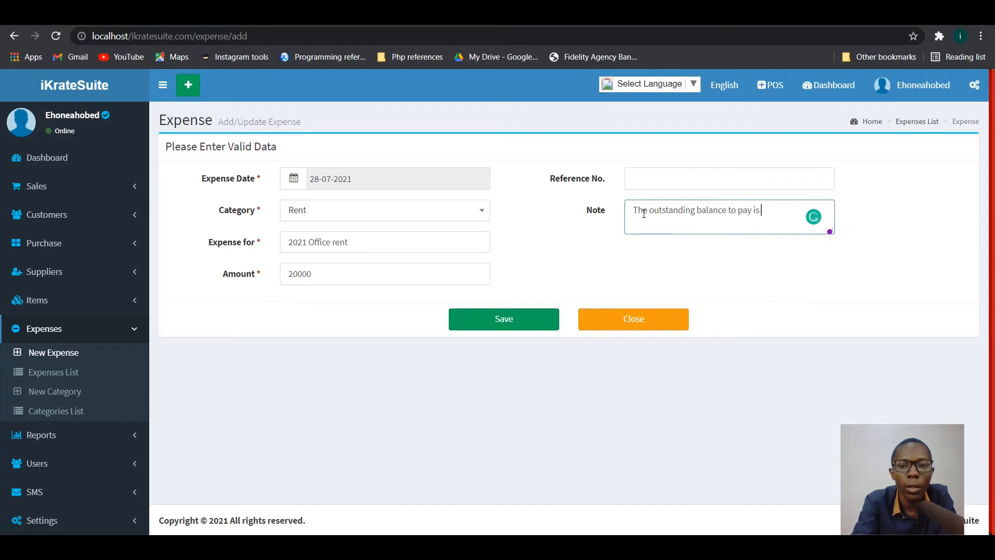
text( 100)
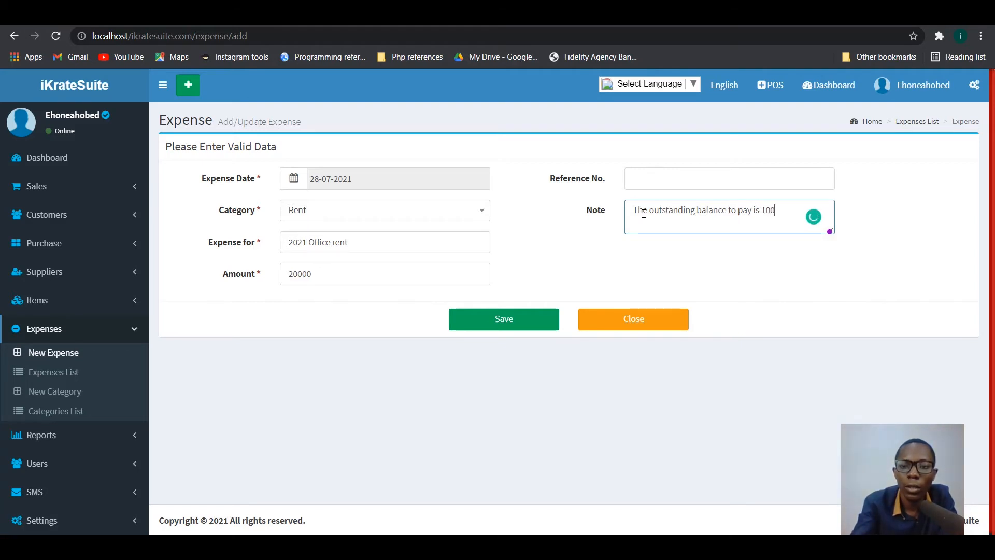
key(BackSpace)
text(,000)
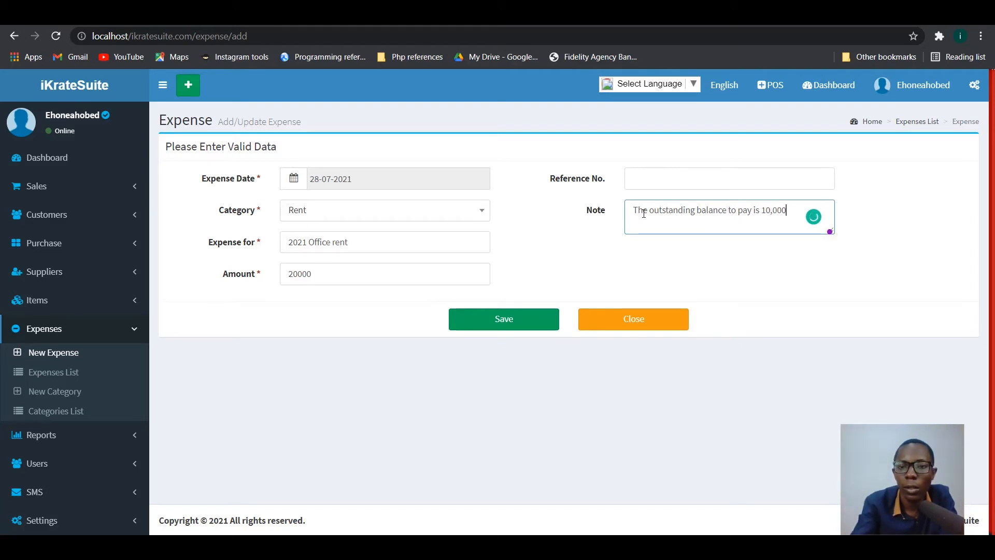
text(ghc)
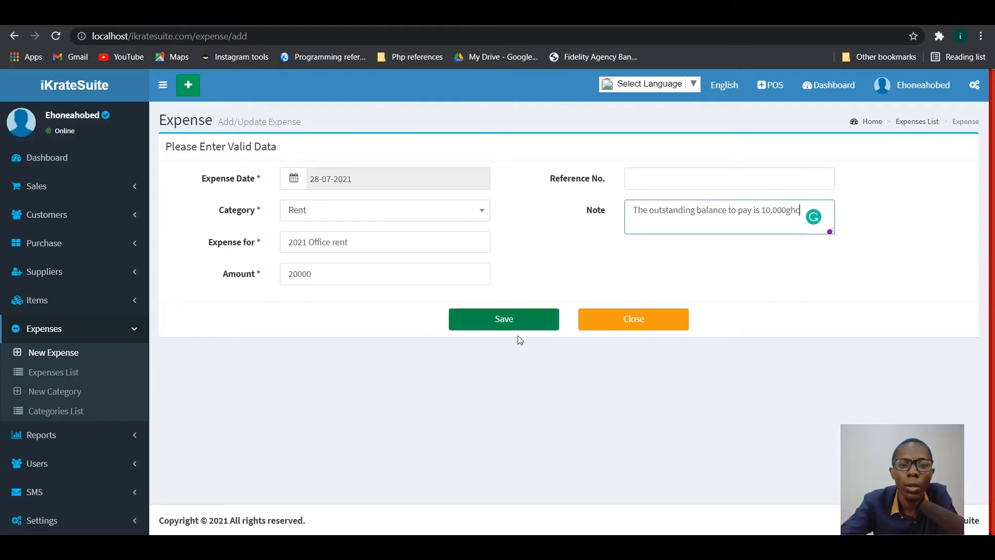
click(505, 319)
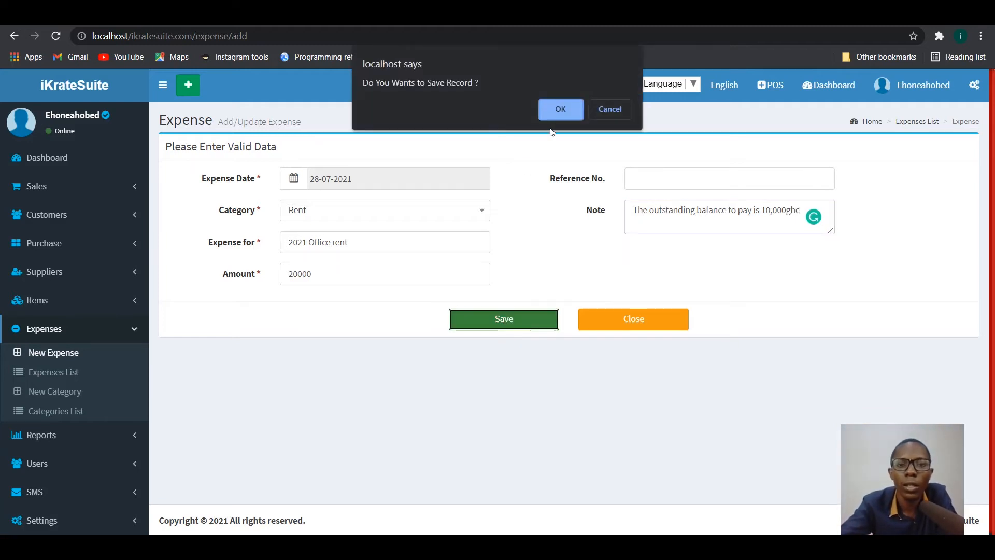
click(556, 109)
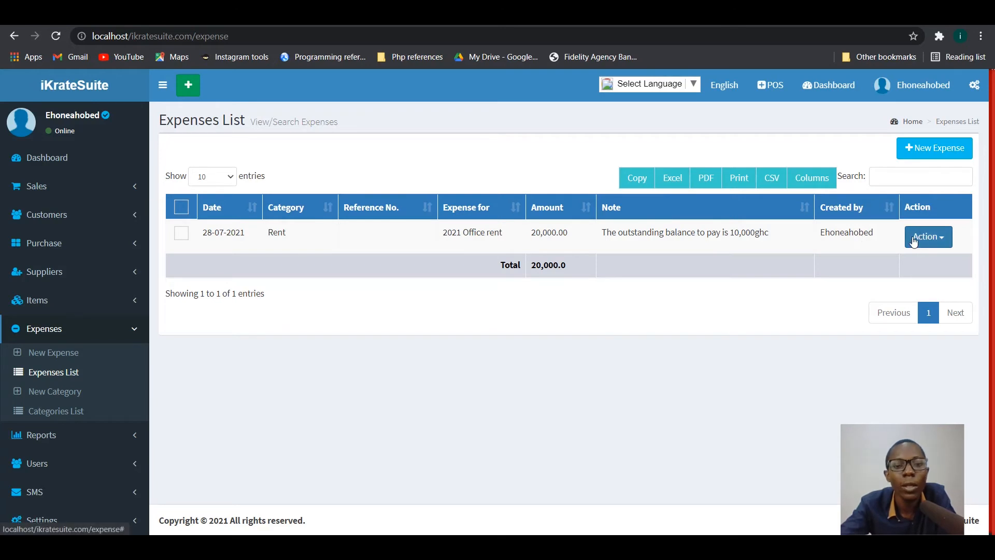
- Check which management actions are available for the saved 2021 Office rent expense
click(942, 243)
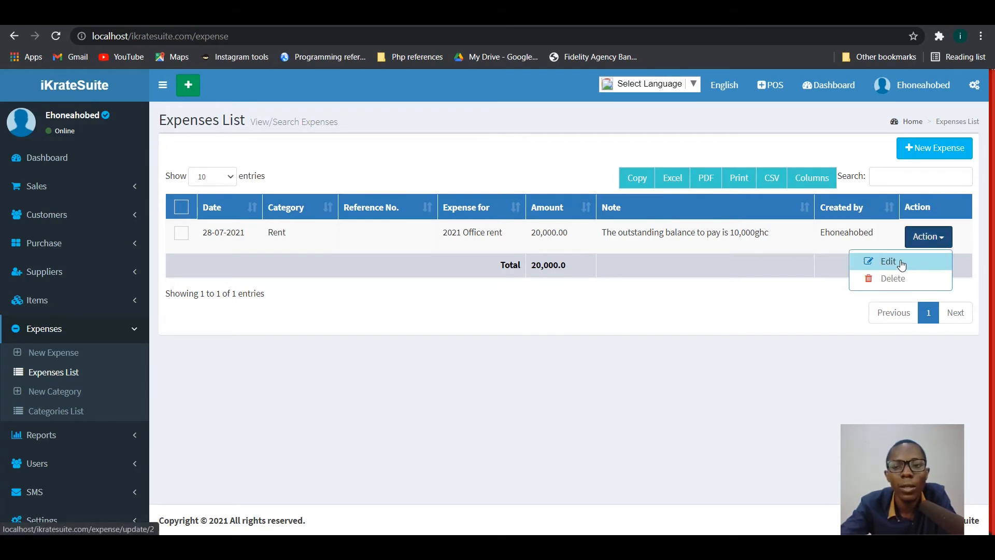
click(663, 315)
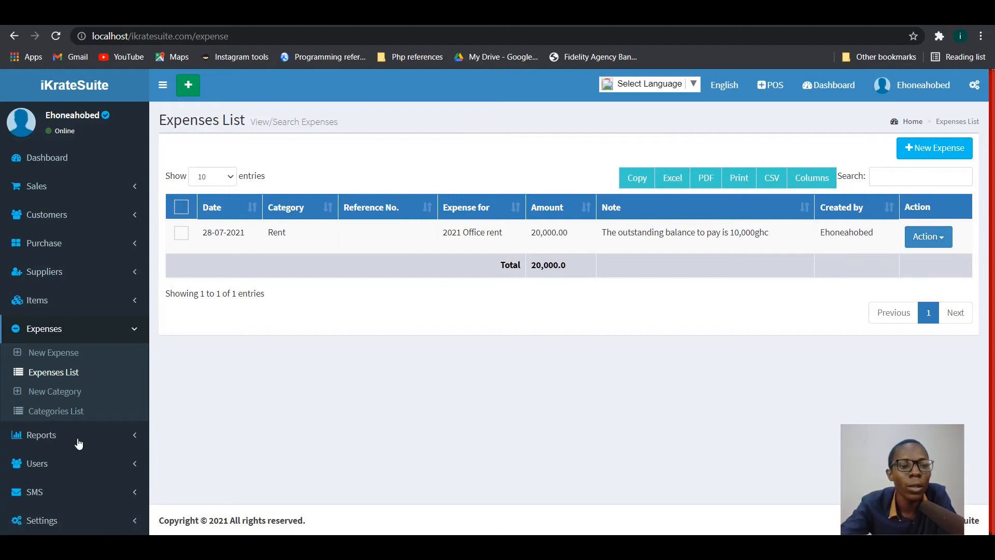
- Start a new expense category and name it "Transportation"
click(43, 398)
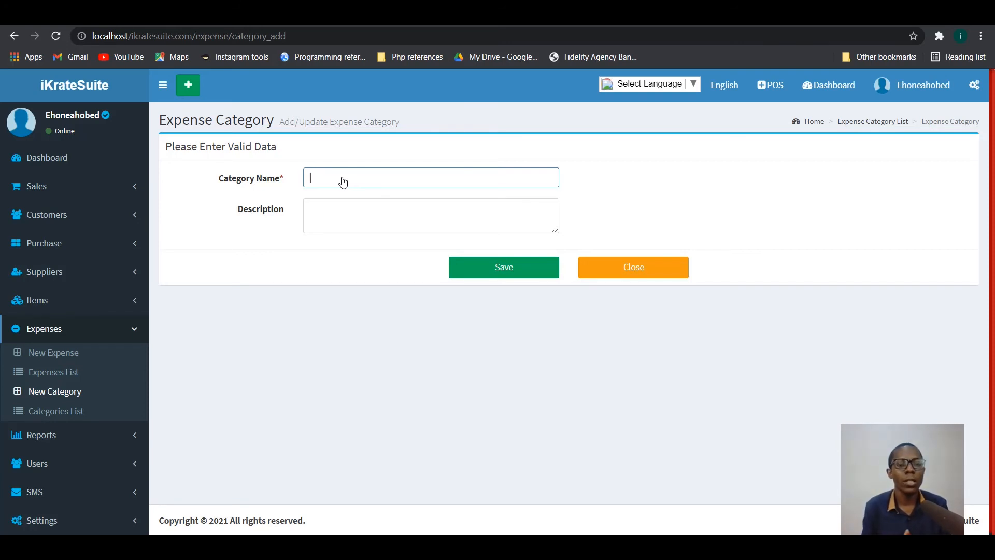
click(342, 181)
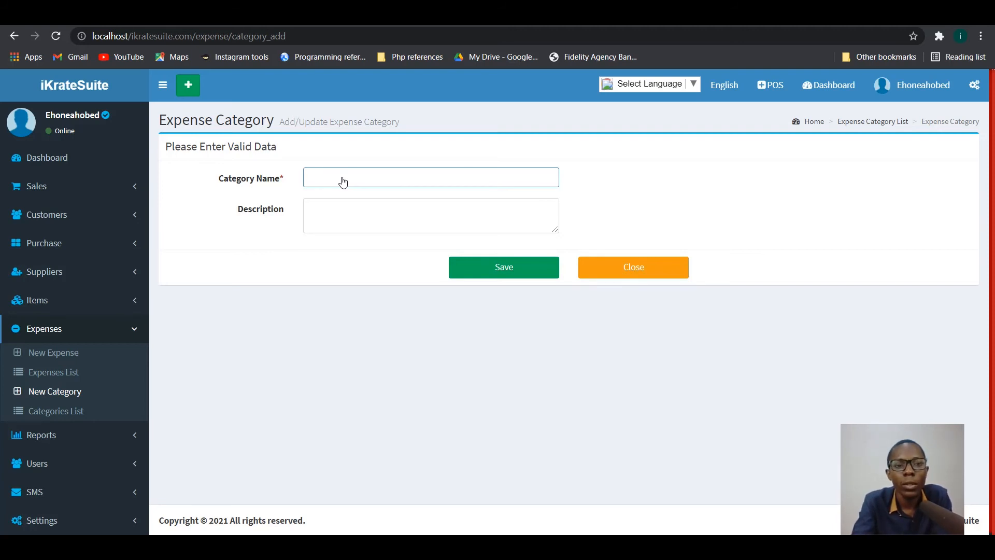
text(Tran)
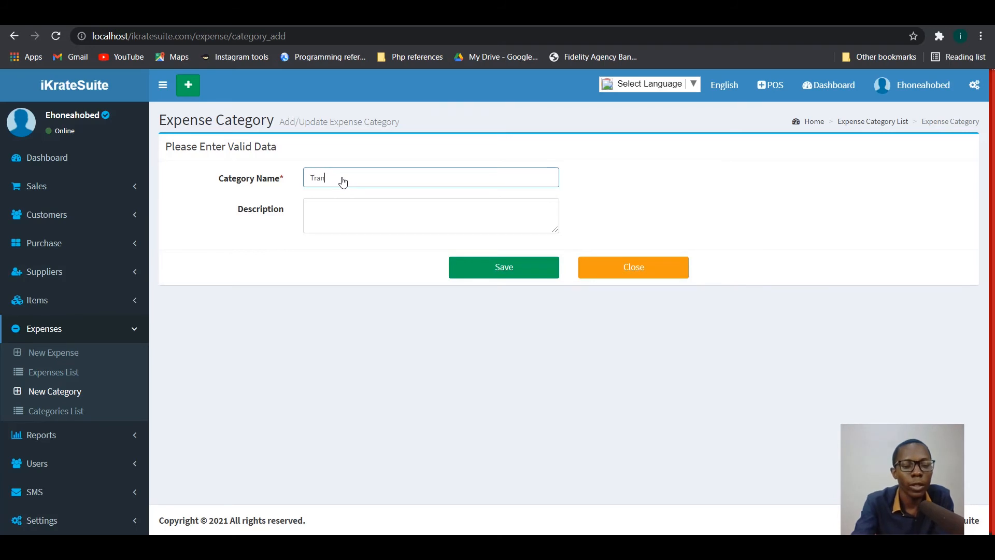
text(sport)
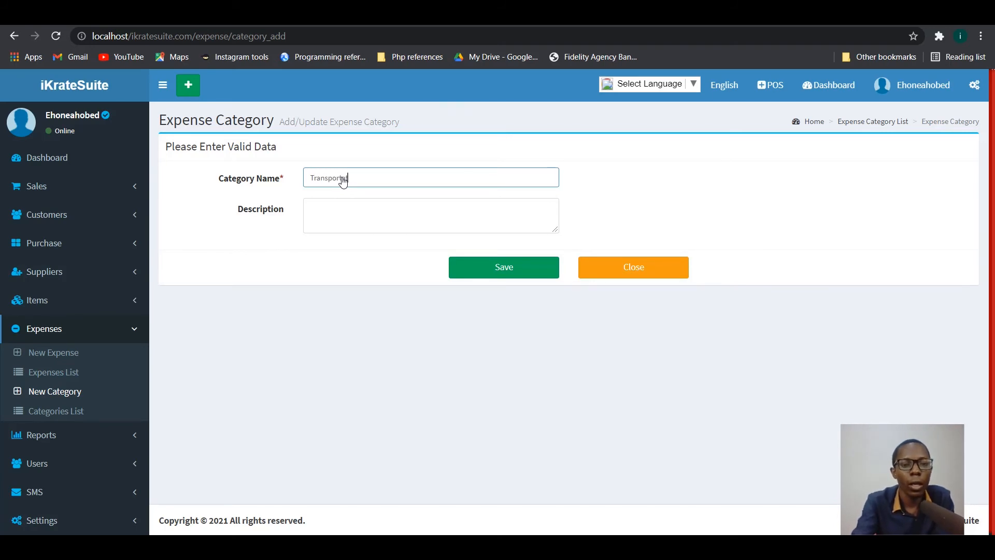
text(ation)
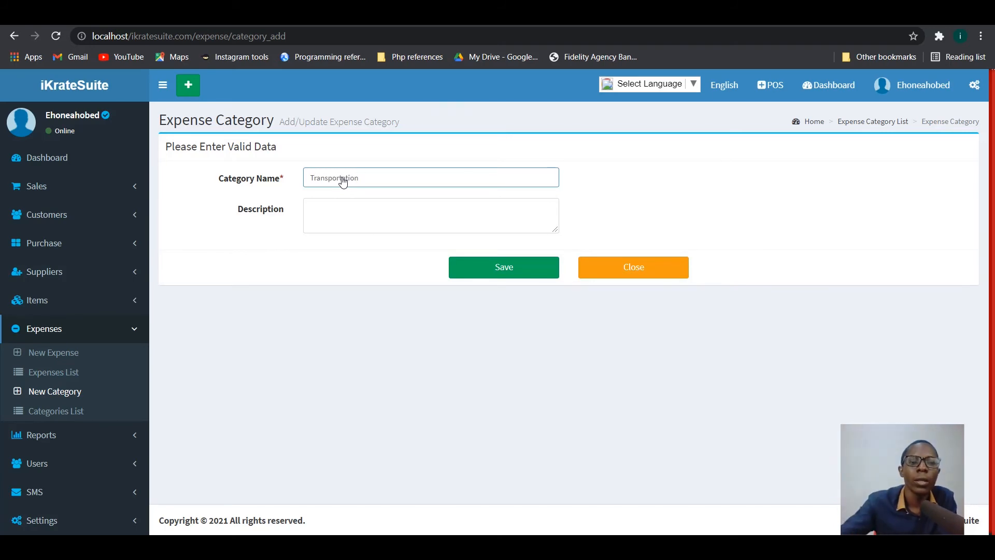
- Describe the category as "This refers to all costs incurred which are related to travelling for business related stuff."
click(367, 209)
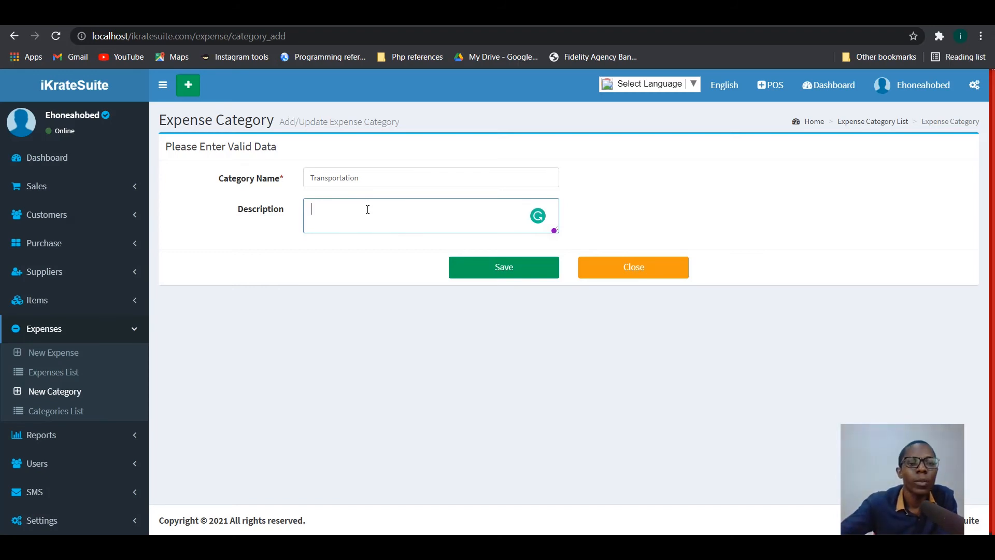
text(Thes)
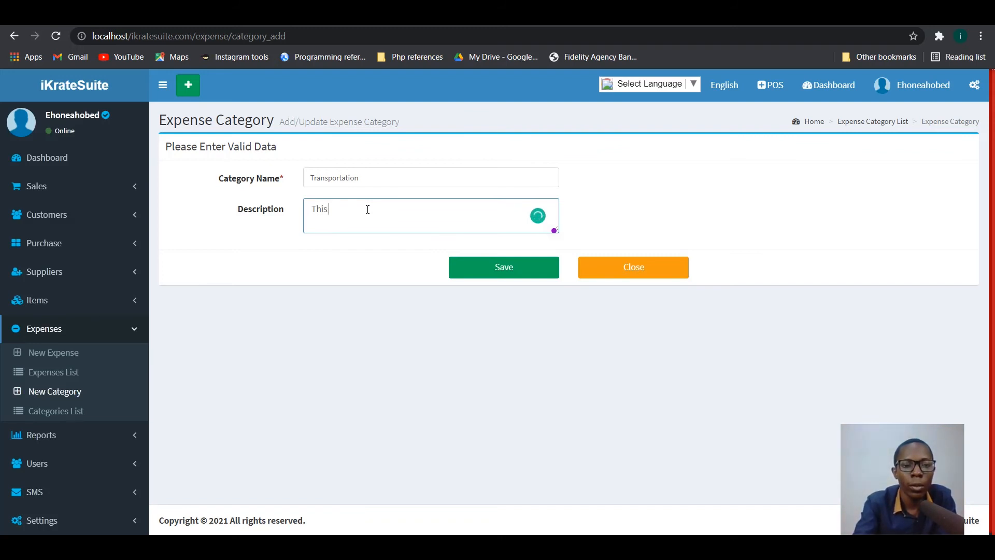
text( refers to )
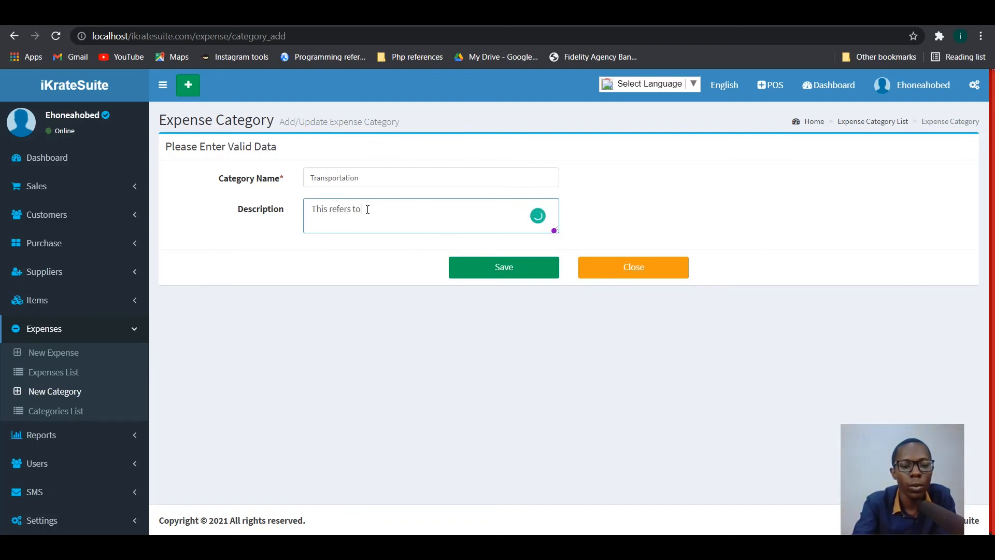
text(all cost)
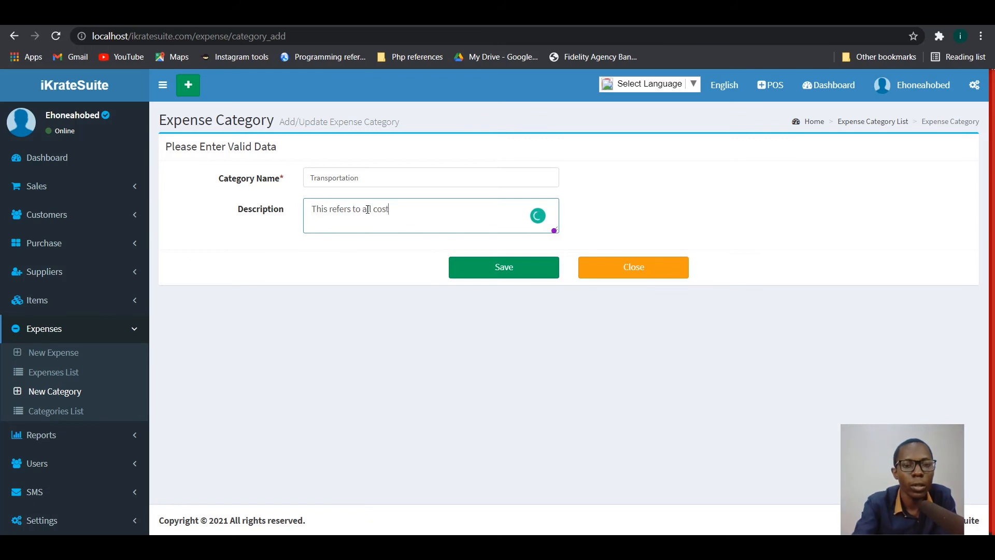
text(s re)
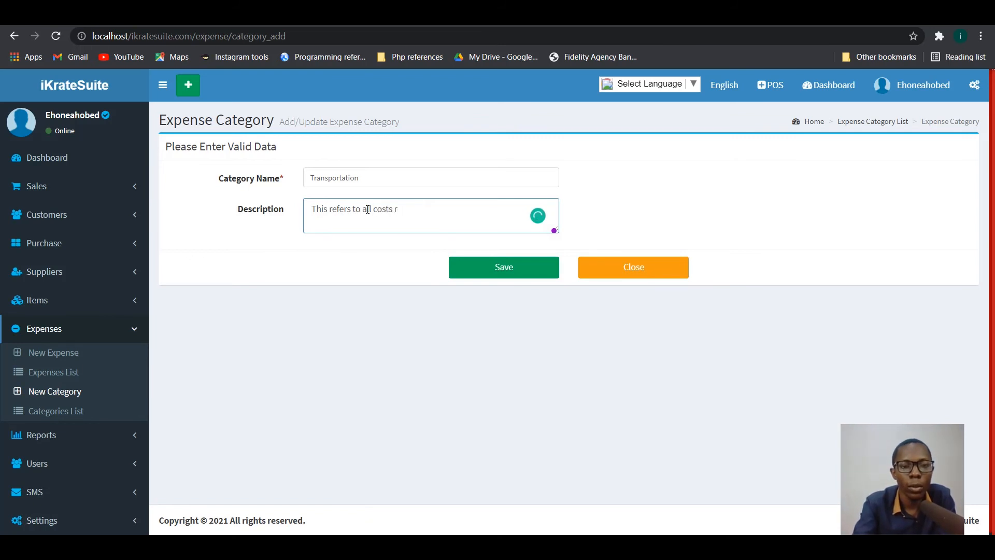
text(incurre)
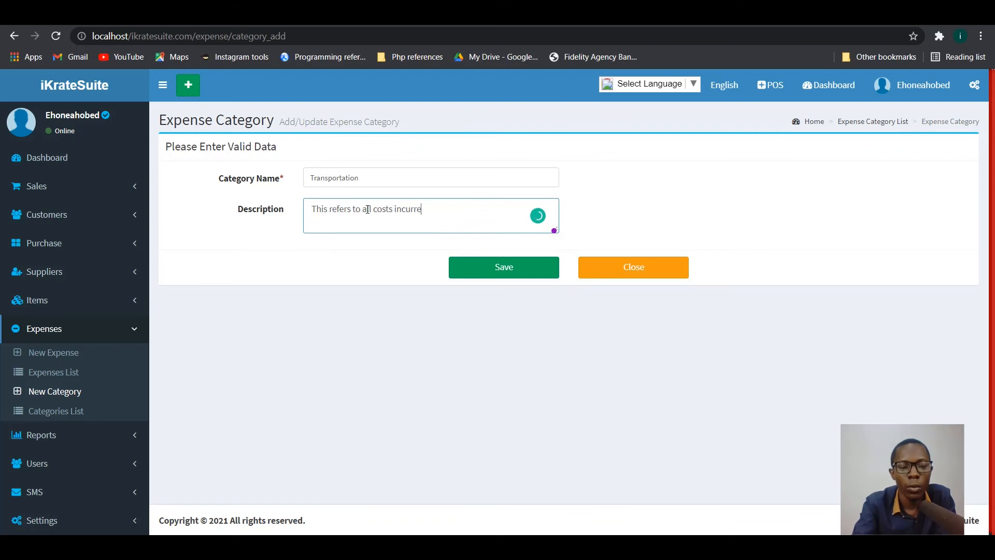
text(d which are related to)
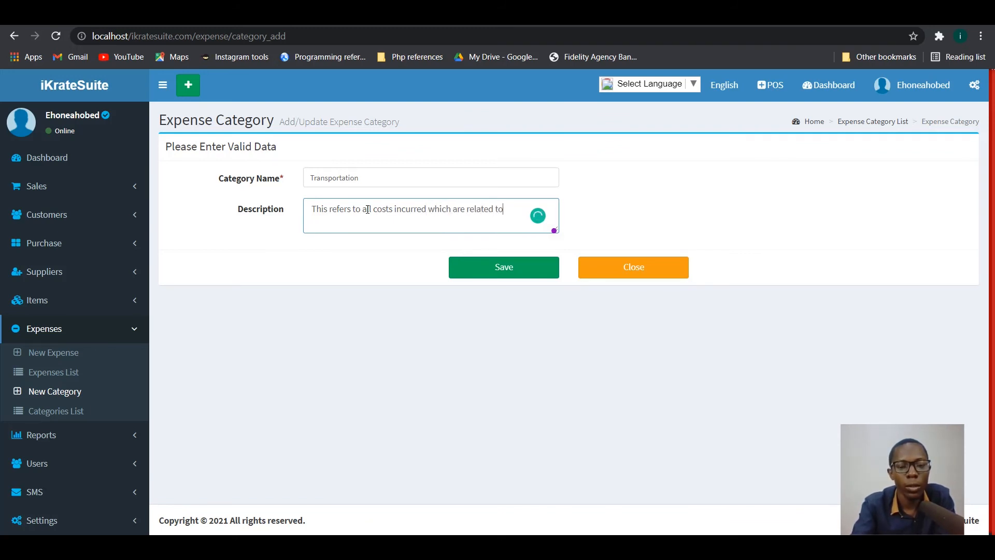
text( travel)
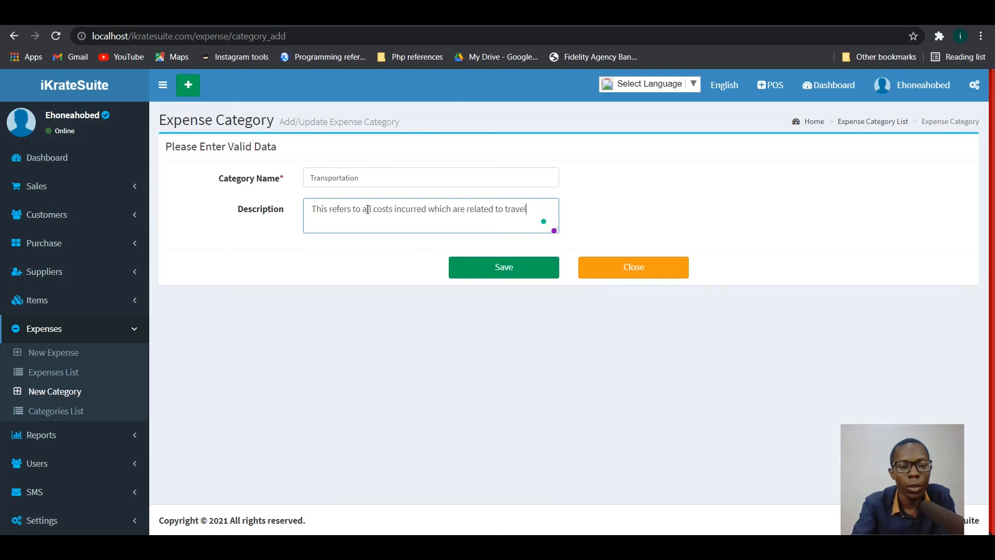
text(ling for b)
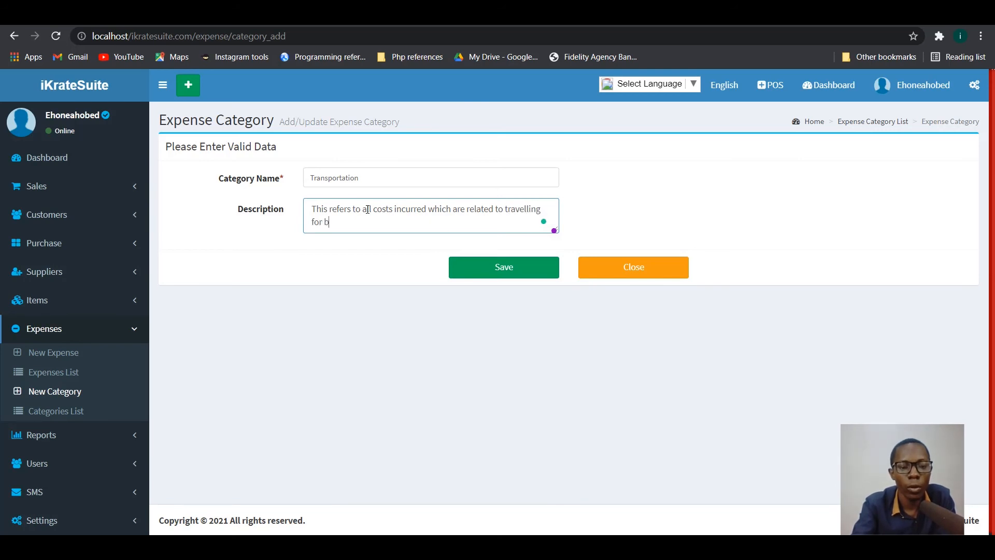
text(usiness r)
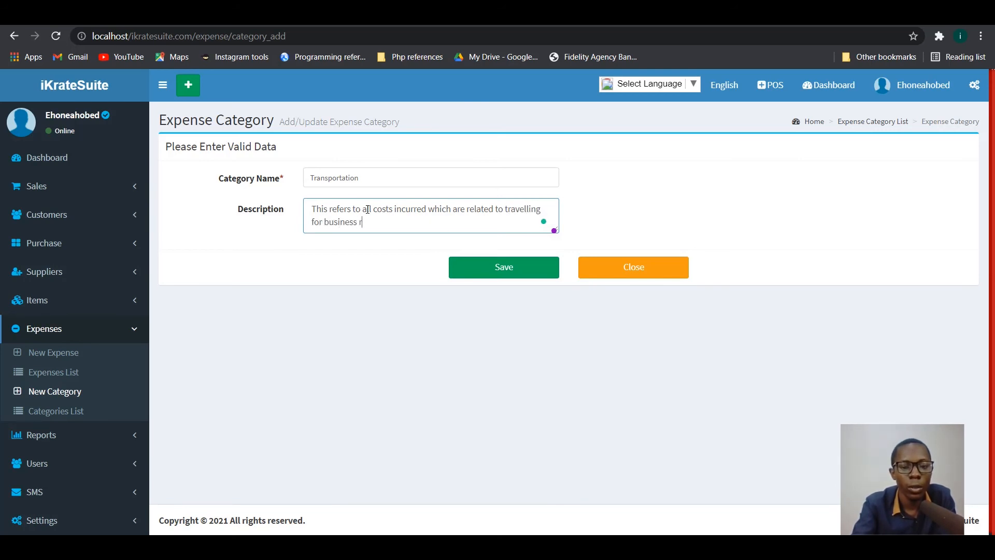
text(elated stuff.)
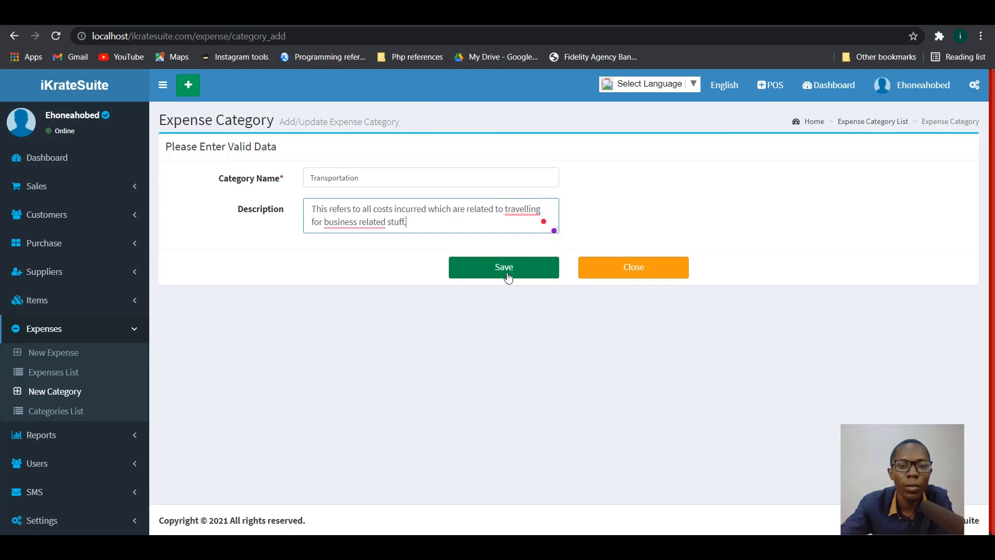
- Accept the suggested corrections "traveling" and "business-related" in the description, and save the category record
mouse_move(523, 212)
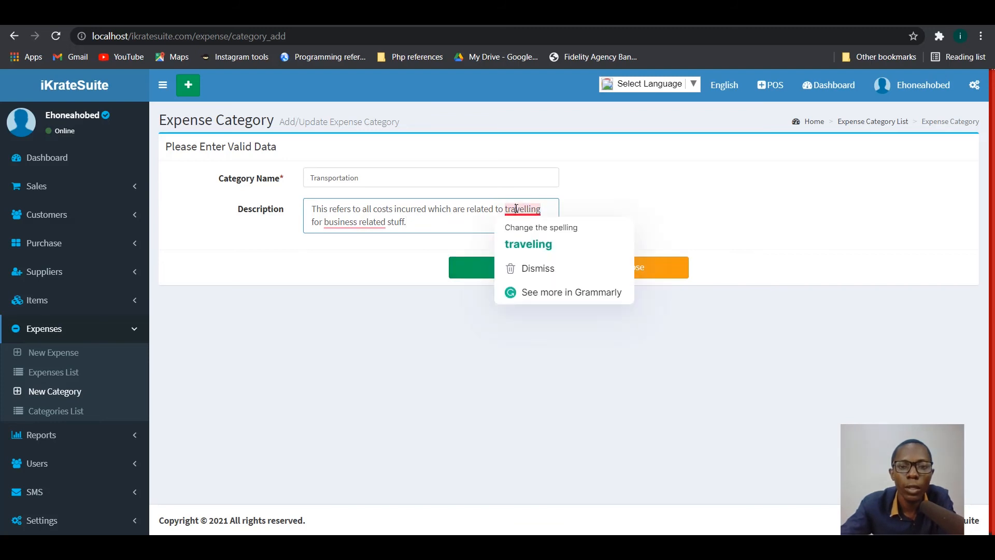
click(521, 244)
mouse_move(369, 227)
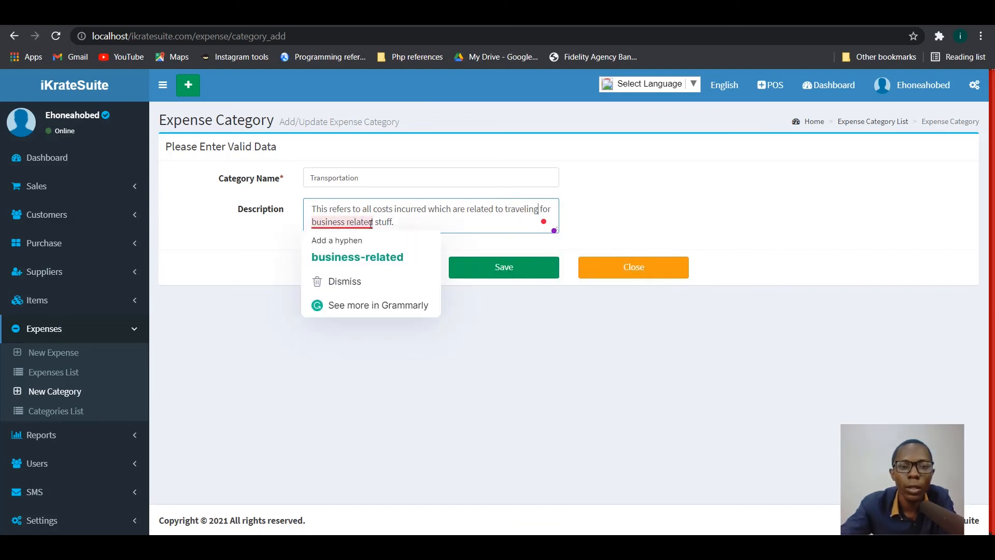
click(369, 258)
click(524, 269)
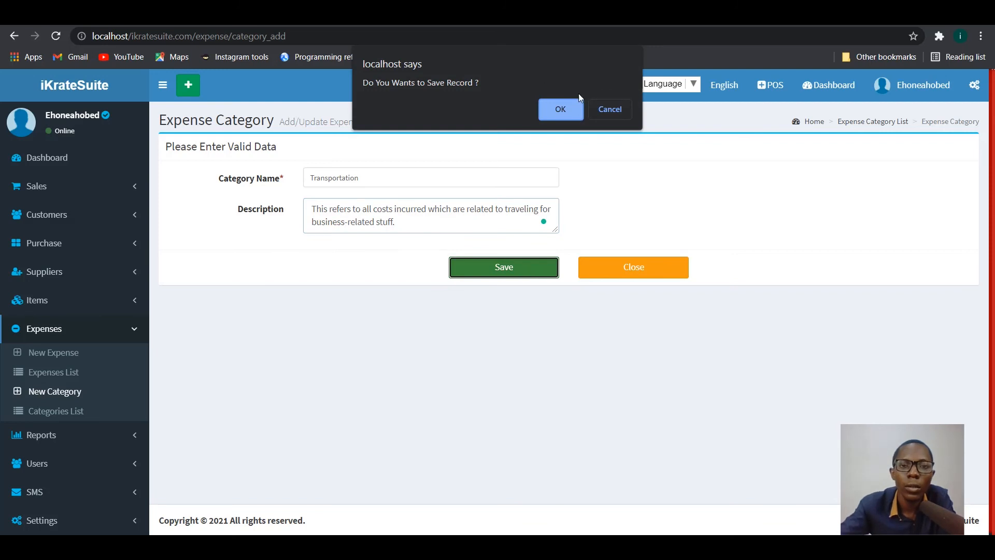
click(568, 107)
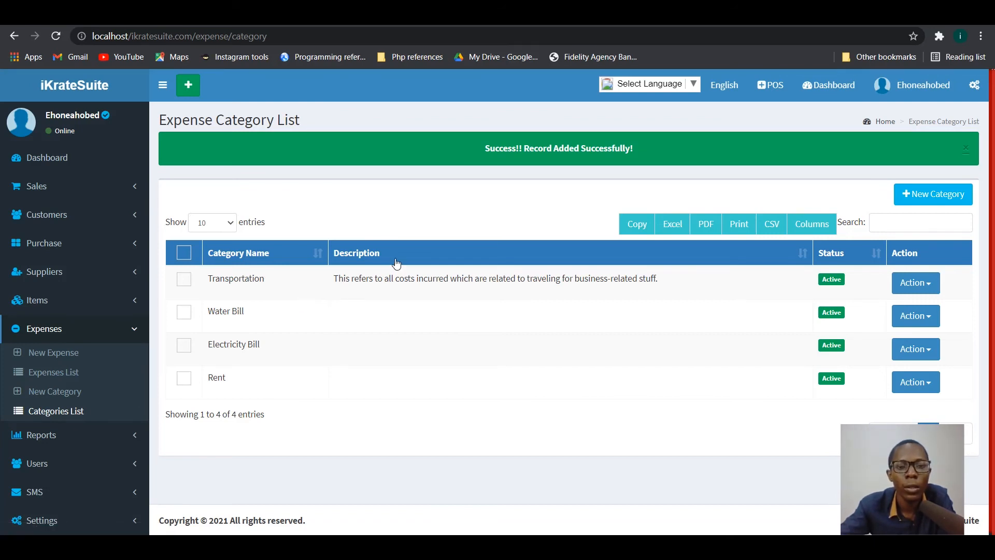
- Check which management actions are available for the Transportation category in the category list
click(928, 285)
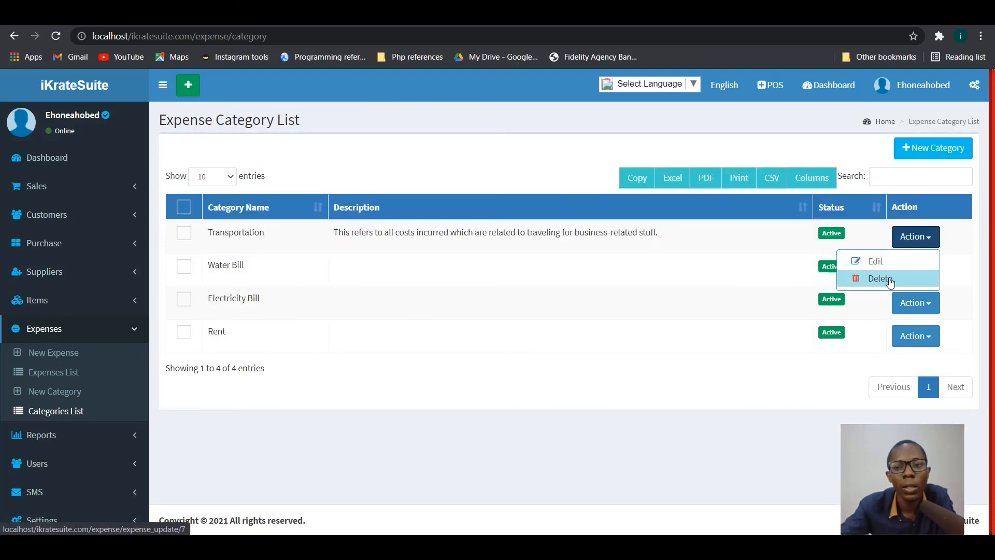
click(796, 235)
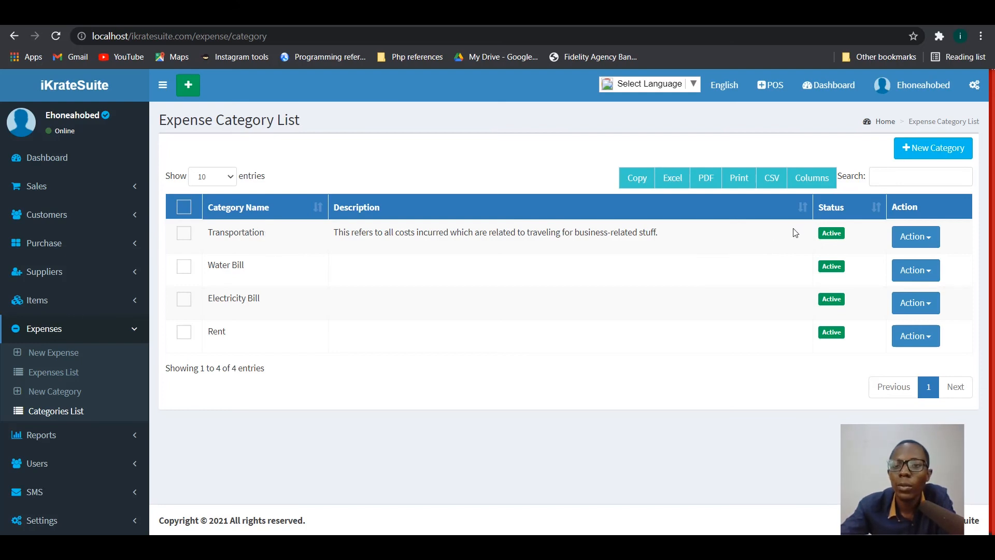
- Try switching the Transportation and Water Bill categories to inactive and set both back to active
click(831, 232)
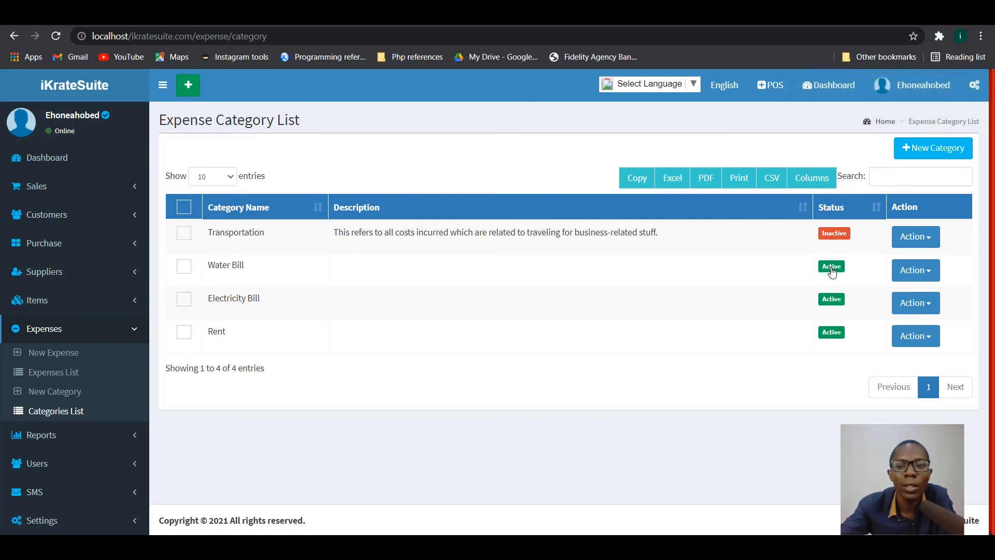
click(832, 268)
click(832, 269)
click(833, 235)
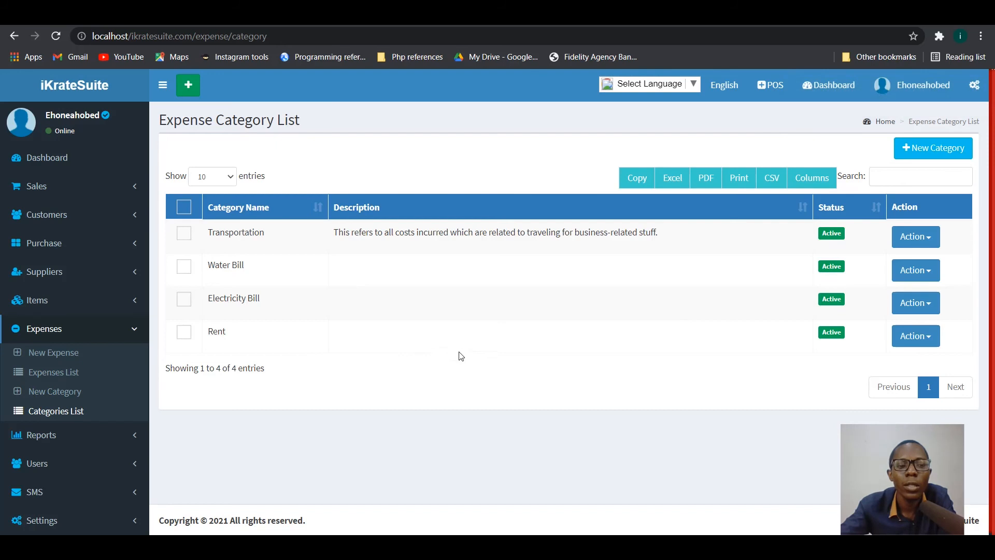
- Open the expense report
scroll(757, 256, down, 1)
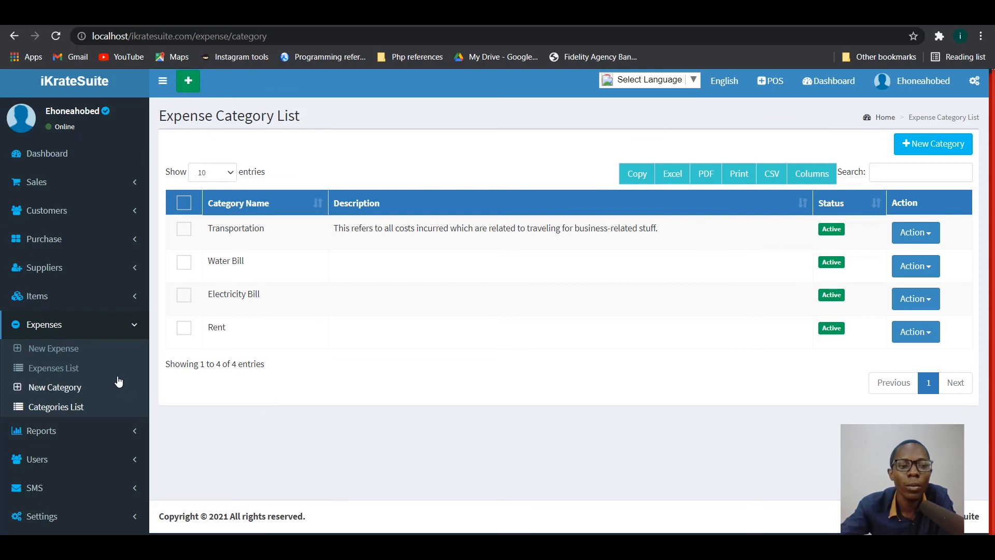
click(119, 436)
scroll(138, 363, down, 3)
click(75, 390)
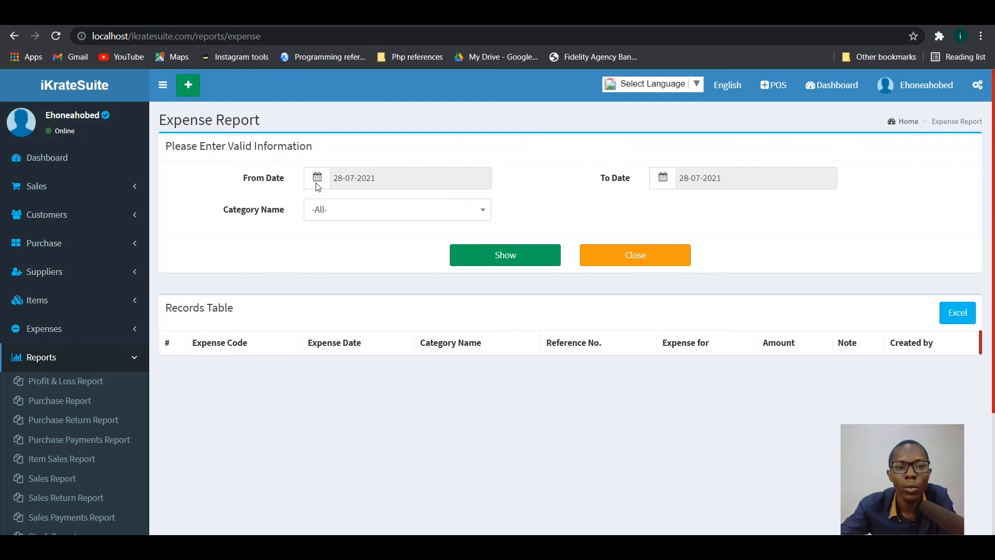
- Review the category filter choices, keep all categories selected, and show the expense report for 28-07-2021
click(351, 212)
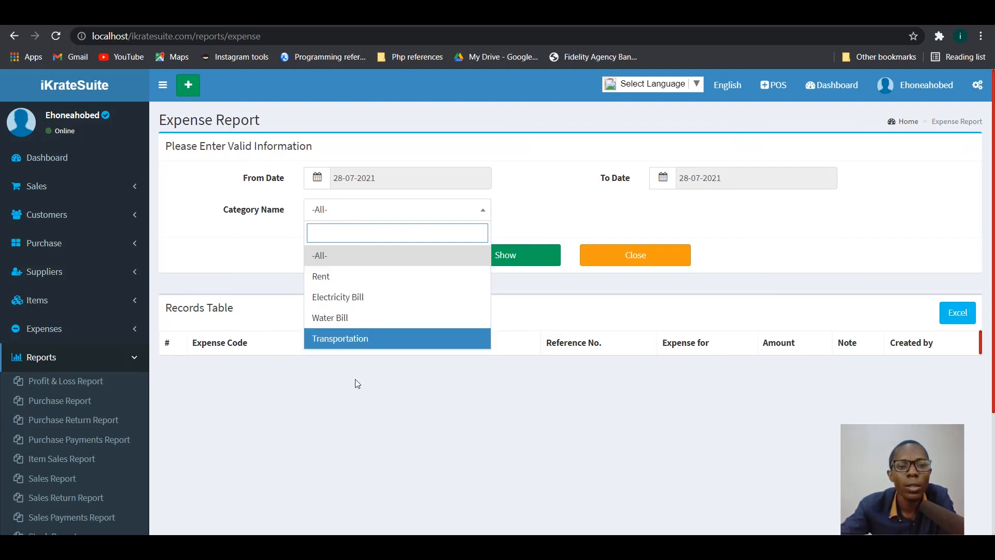
click(360, 420)
click(328, 215)
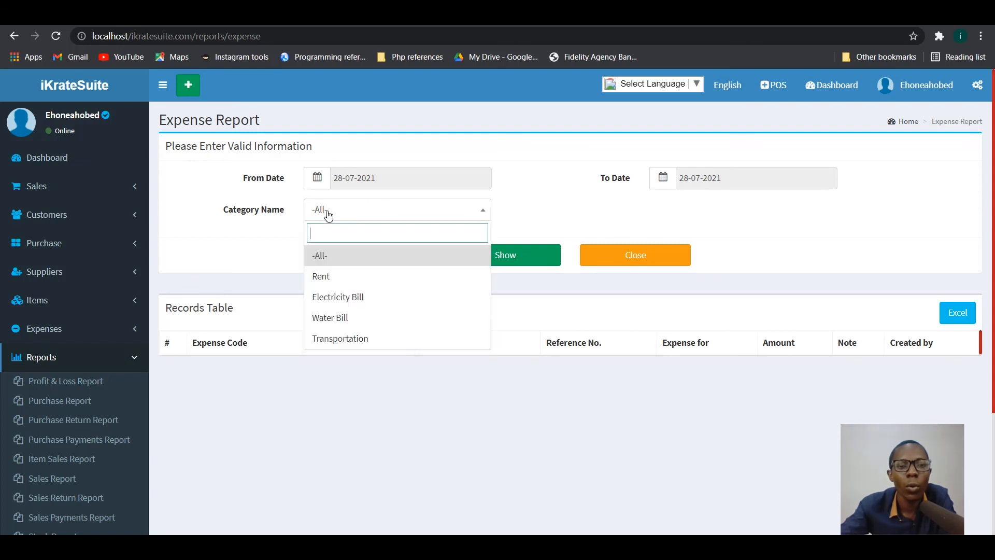
click(333, 261)
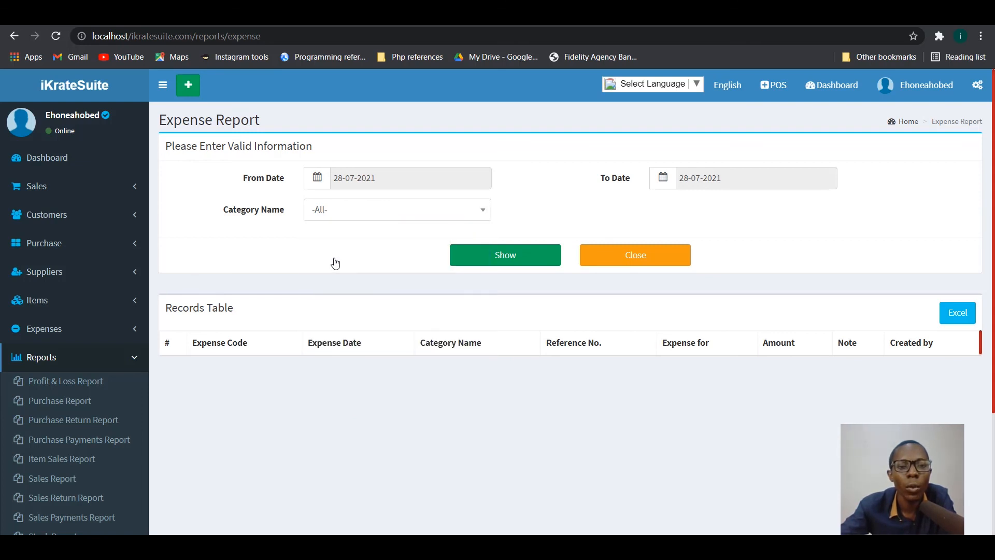
click(328, 213)
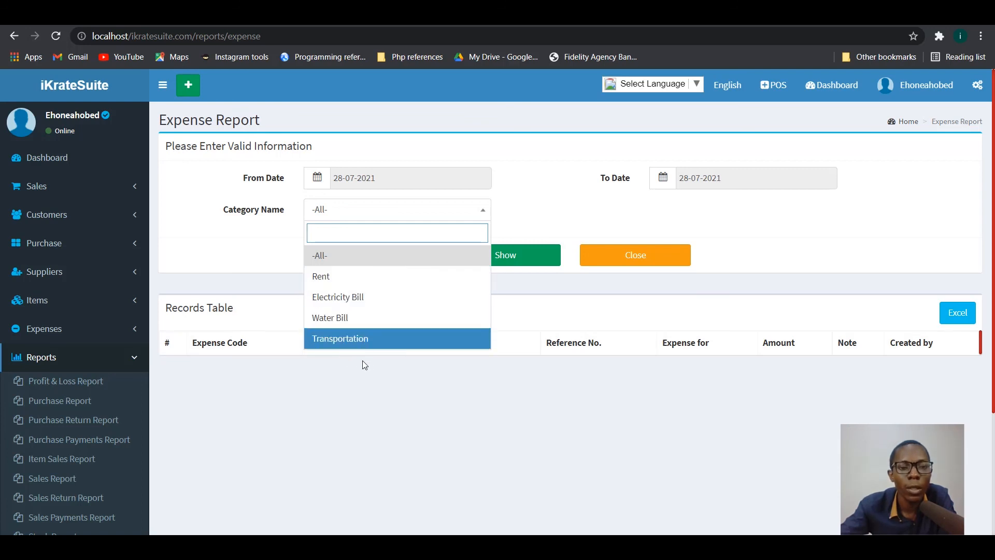
click(371, 371)
click(497, 264)
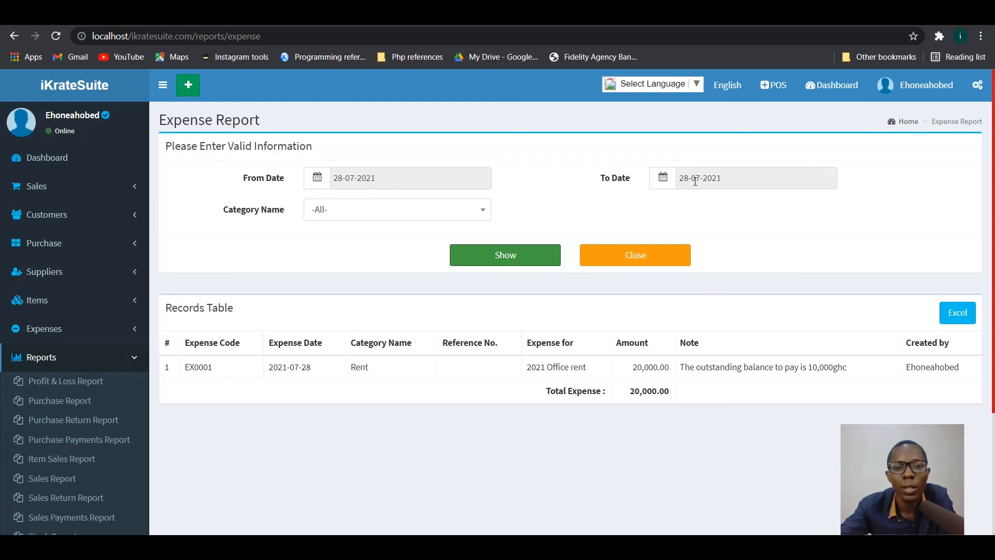
- Look at the end-date calendar without changing the date, and review the expense report's records and total
click(665, 185)
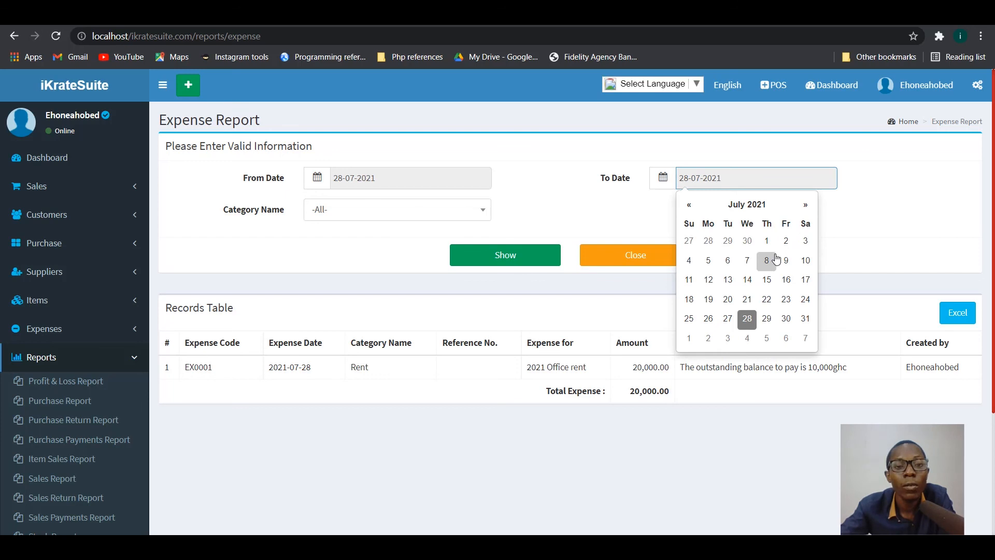
click(838, 235)
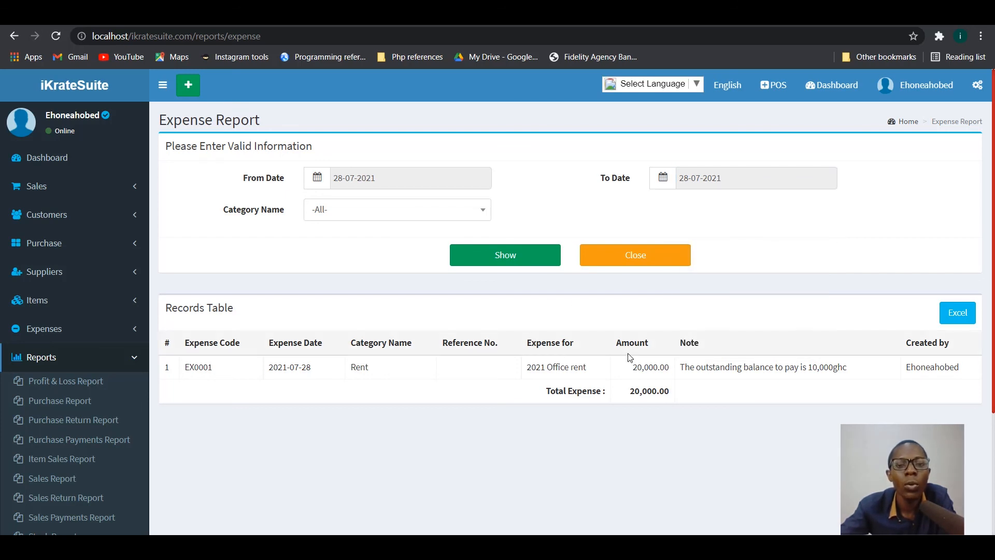
scroll(648, 345, down, 2)
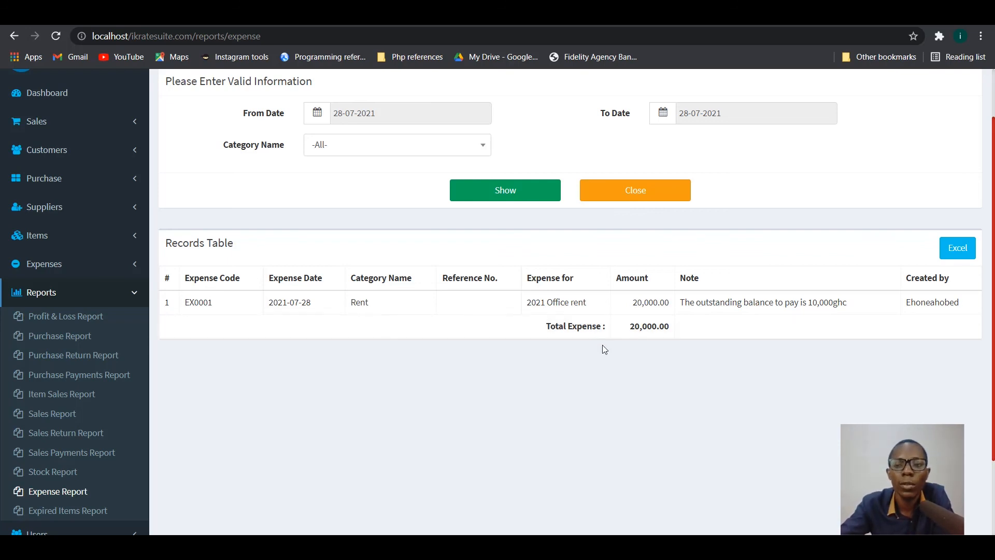
scroll(602, 344, up, 2)
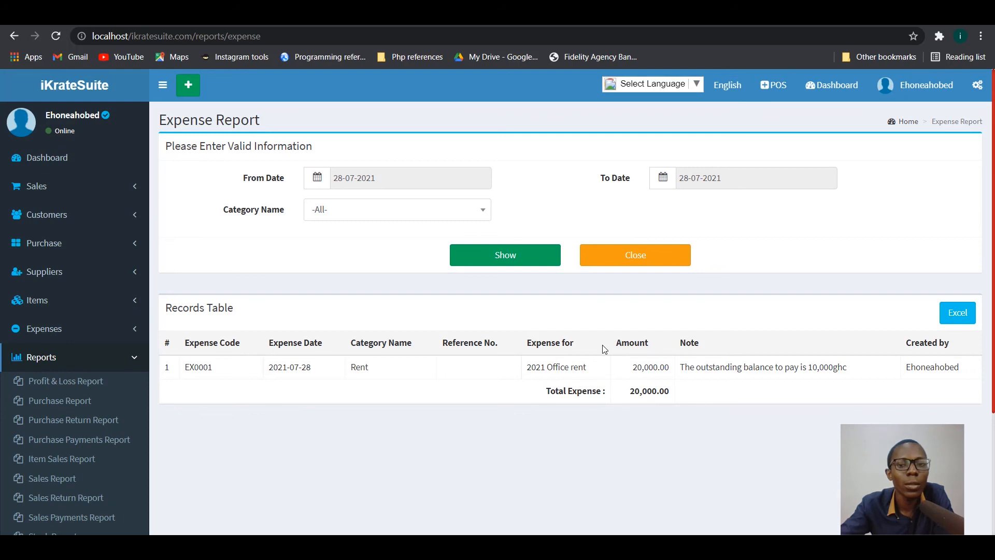